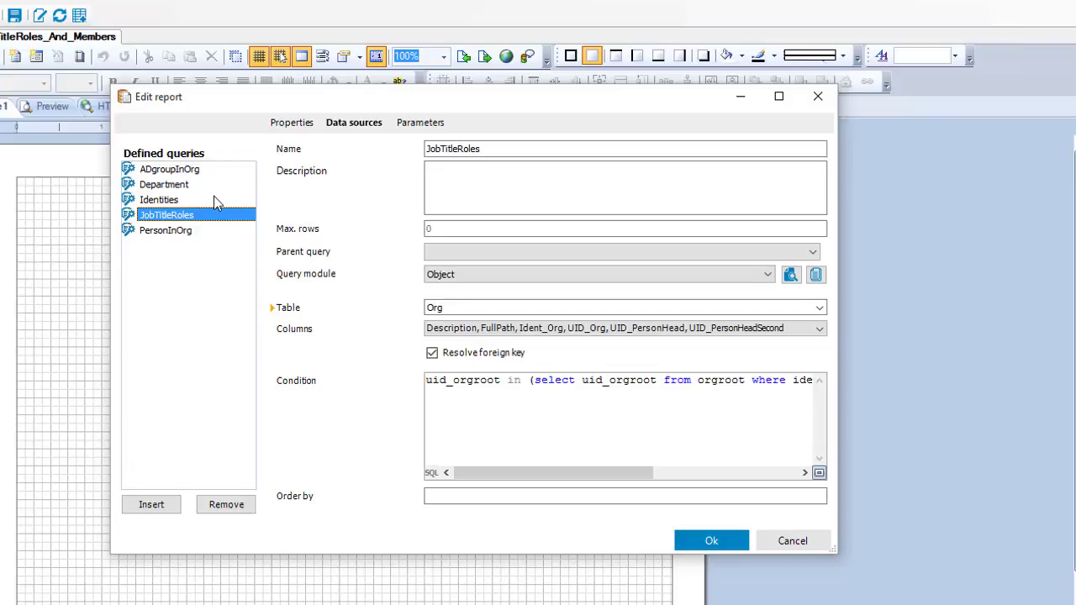
# Accept the data source settings, sync the dictionary, and expand Quest to list its five tables.
pyautogui.click(685, 544)
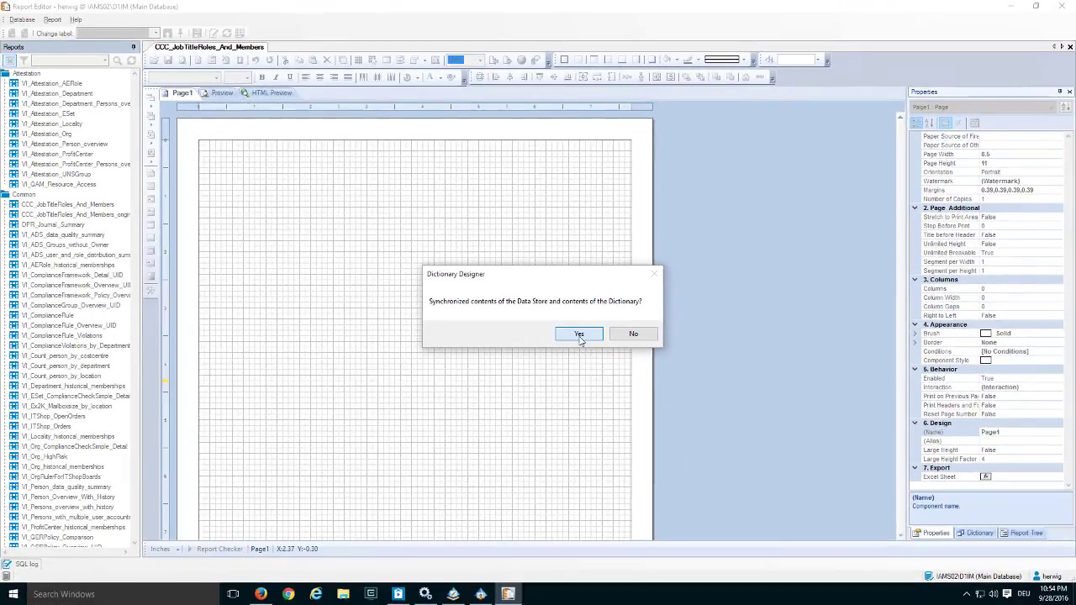
pyautogui.click(579, 334)
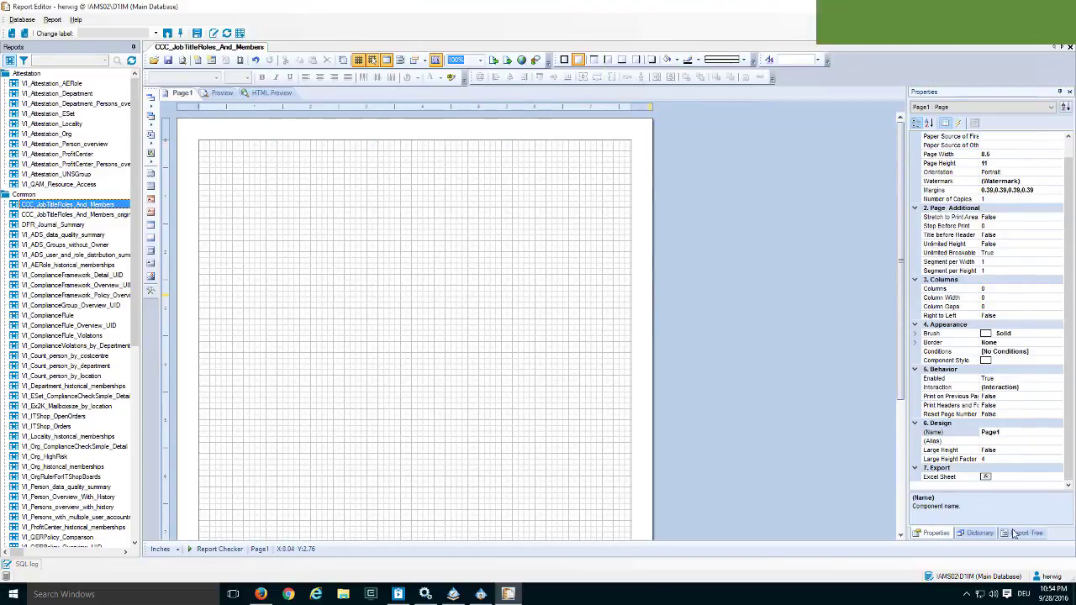
pyautogui.click(975, 533)
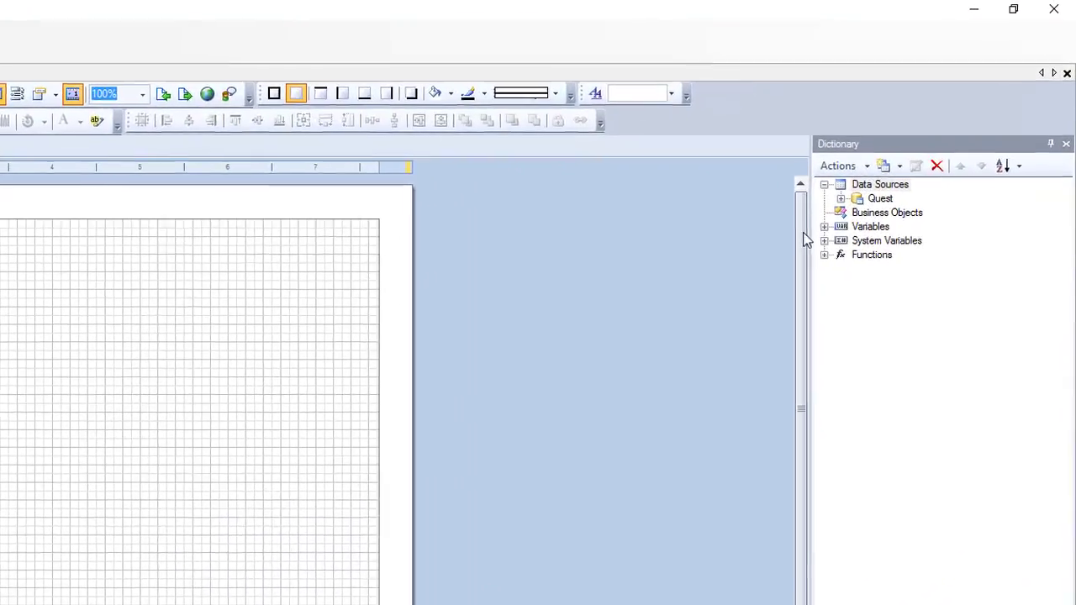
pyautogui.doubleClick(879, 198)
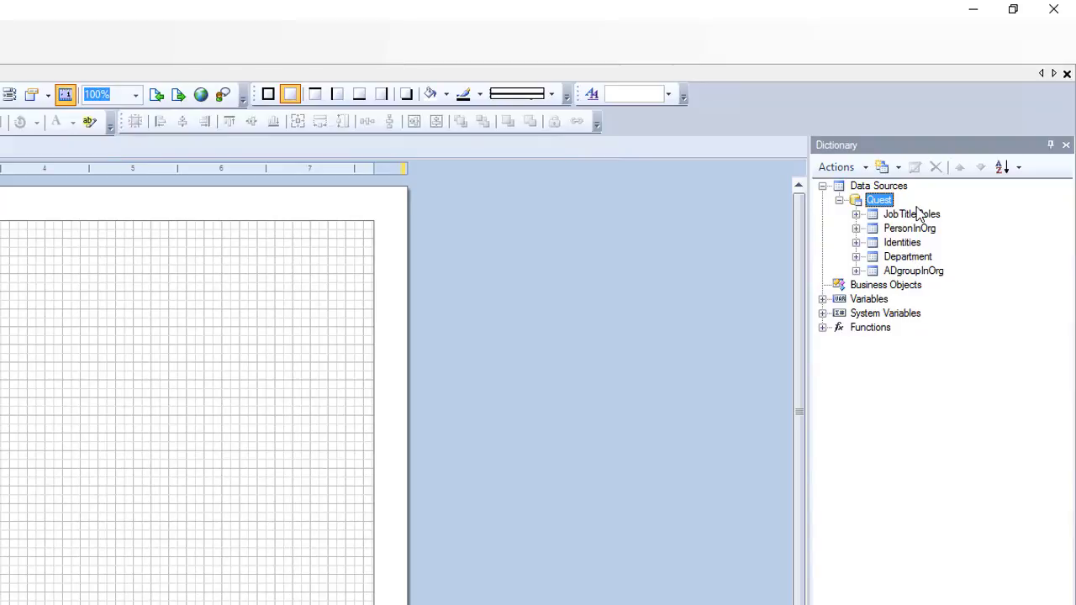
# Drop JobTitleRoles onto the page as a data band and include its FullPath field.
pyautogui.moveTo(918, 214); pyautogui.dragTo(263, 293)
pyautogui.moveTo(461, 220); pyautogui.dragTo(70, 174)
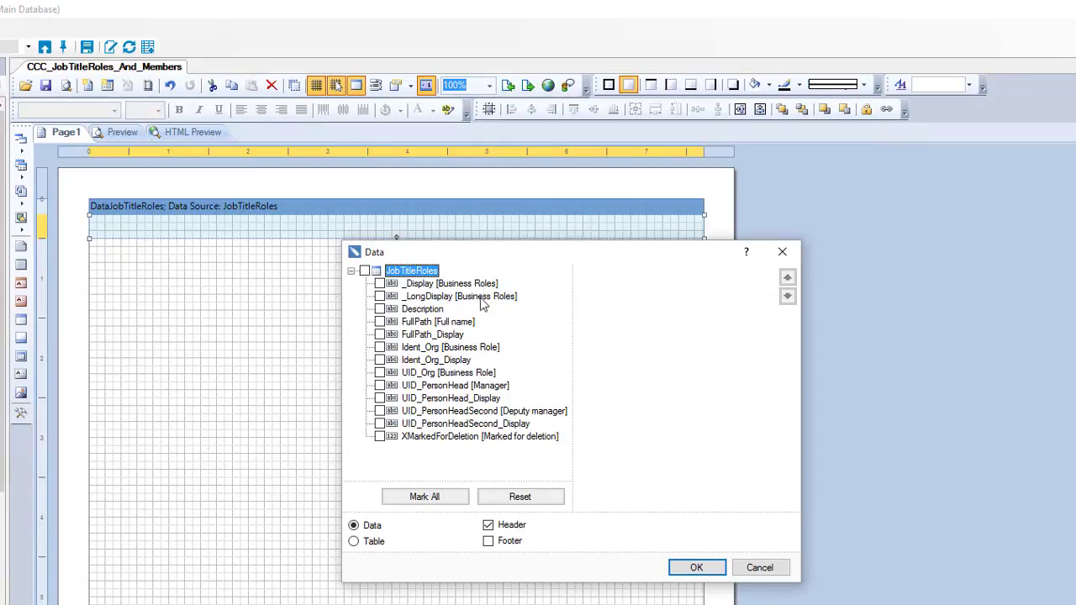
pyautogui.click(423, 323)
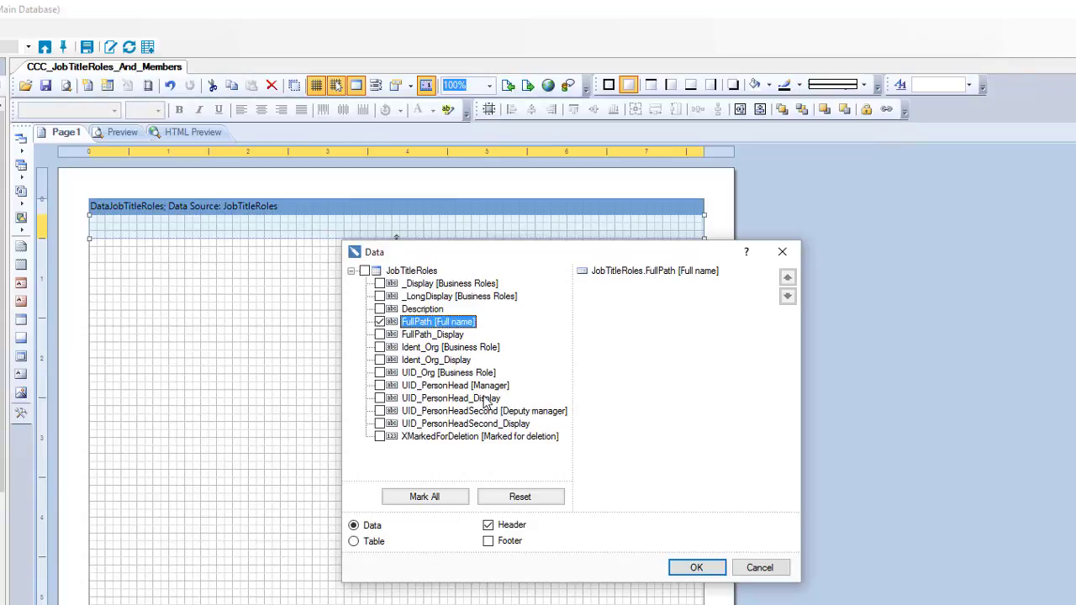
pyautogui.press('Down')
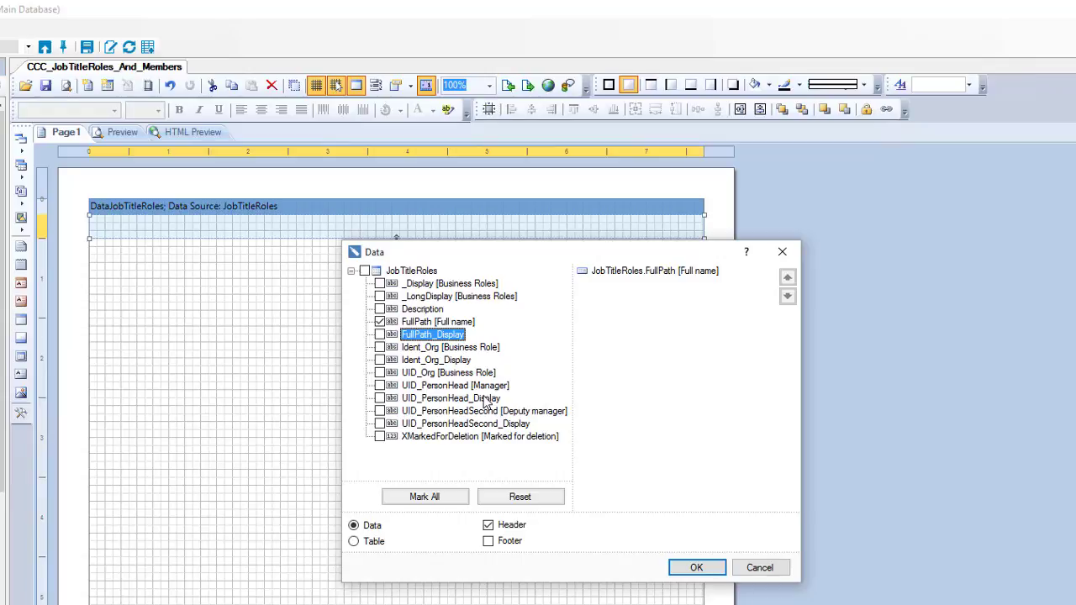
pyautogui.press('Up')
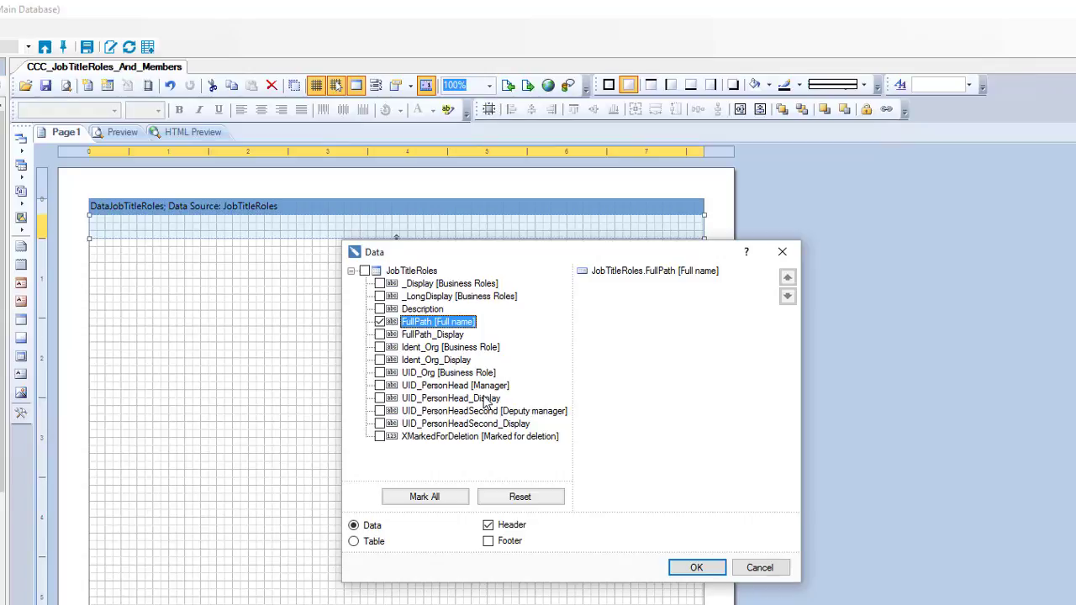
# Also include UID_PersonHead_Display, UID_PersonHeadSecond_Display and Description, keeping the header band.
pyautogui.press('Down')
pyautogui.press('Down')
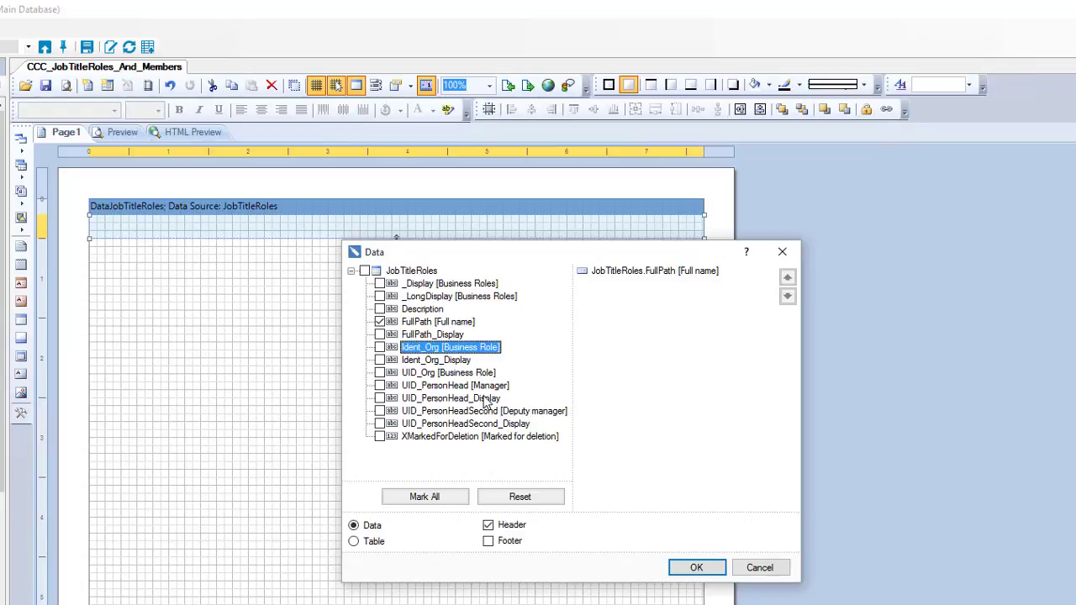
pyautogui.press('Down')
pyautogui.press('Down')
pyautogui.press('Down')
pyautogui.press('space')
pyautogui.press('Down')
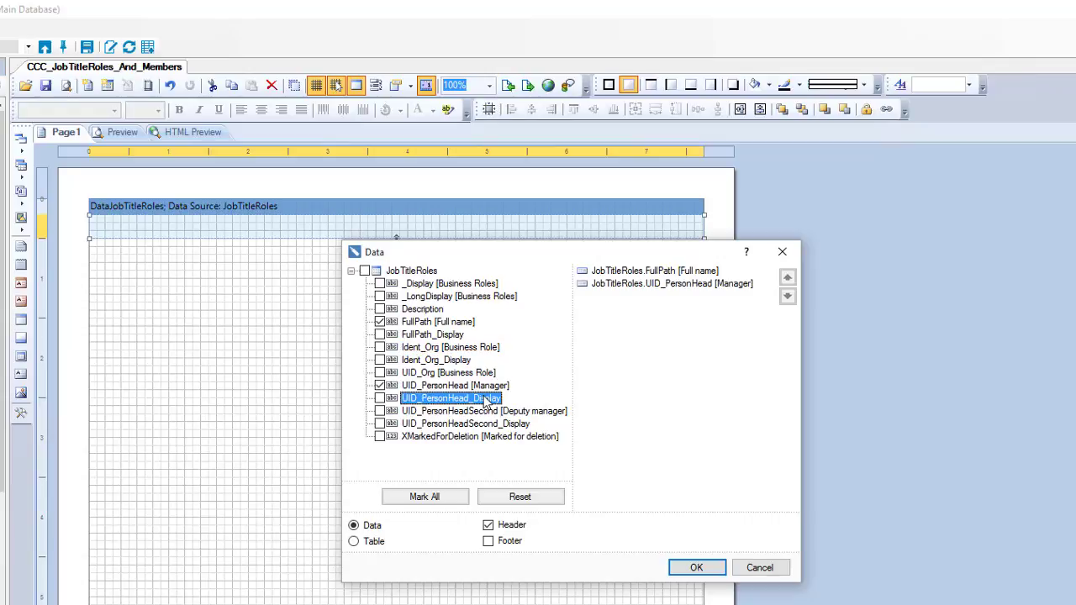
pyautogui.press('Up')
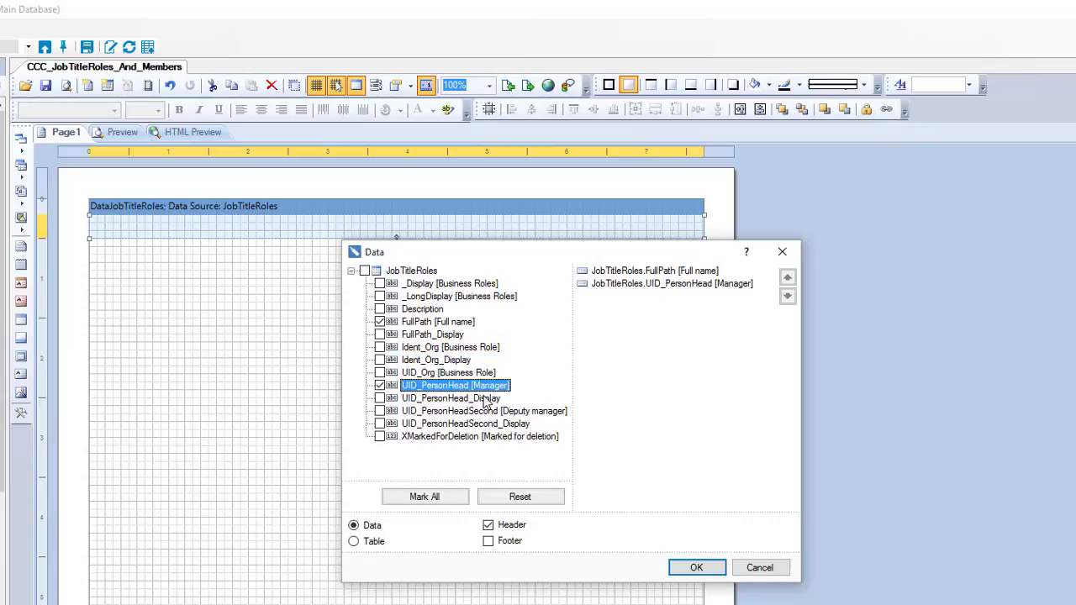
pyautogui.press('space')
pyautogui.press('Down')
pyautogui.press('space')
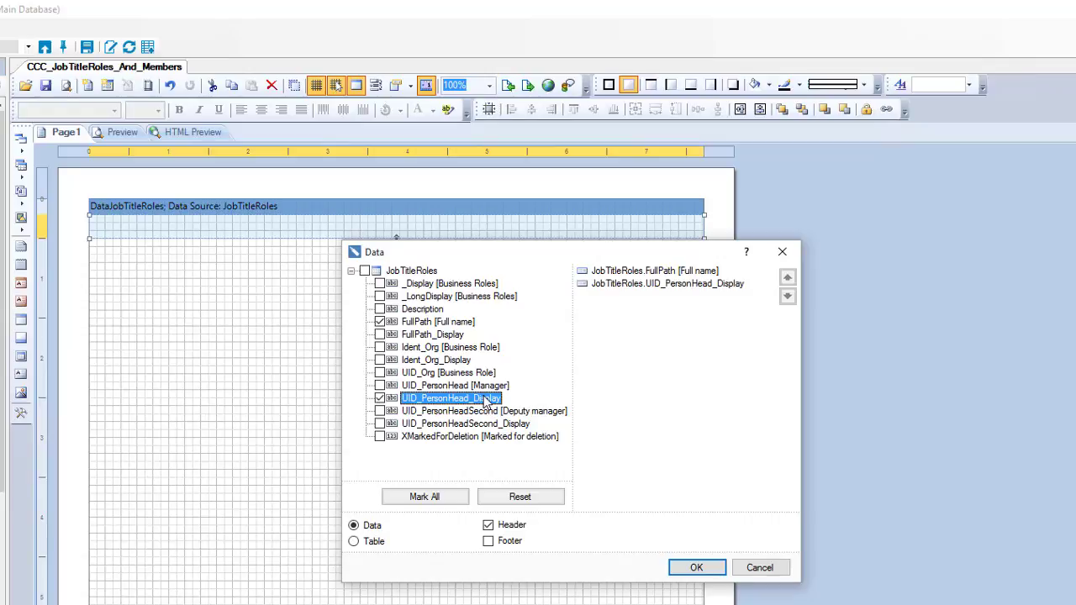
pyautogui.press('Up')
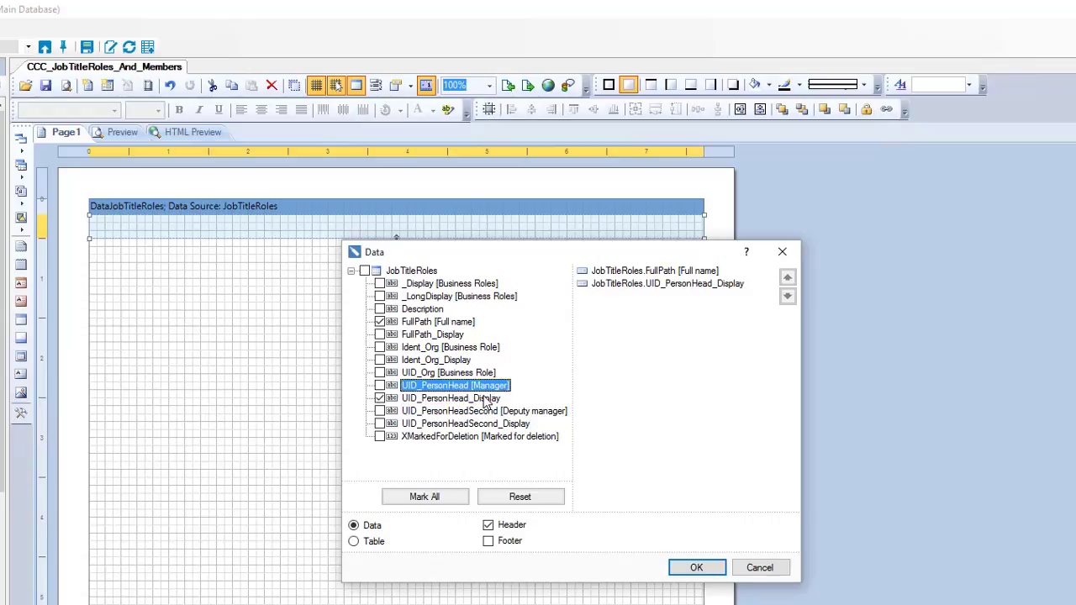
pyautogui.press('Down')
pyautogui.press('Down')
pyautogui.press('Down')
pyautogui.press('space')
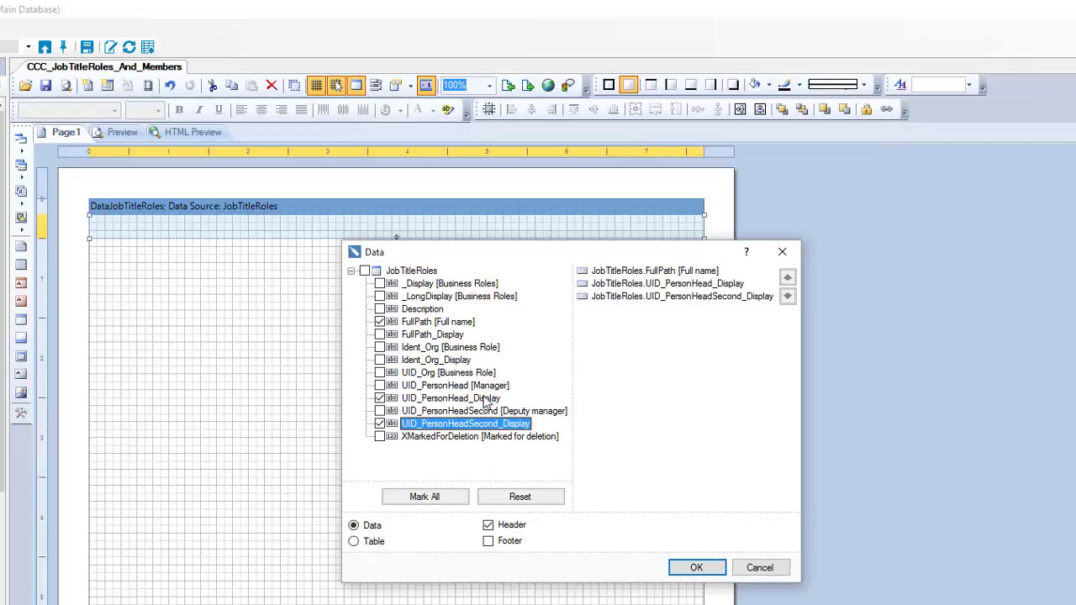
pyautogui.press('Up')
pyautogui.press('Up')
pyautogui.press('Up')
pyautogui.press('Up')
pyautogui.press('Up')
pyautogui.press('Up')
pyautogui.press('Up')
pyautogui.press('Up')
pyautogui.press('Up')
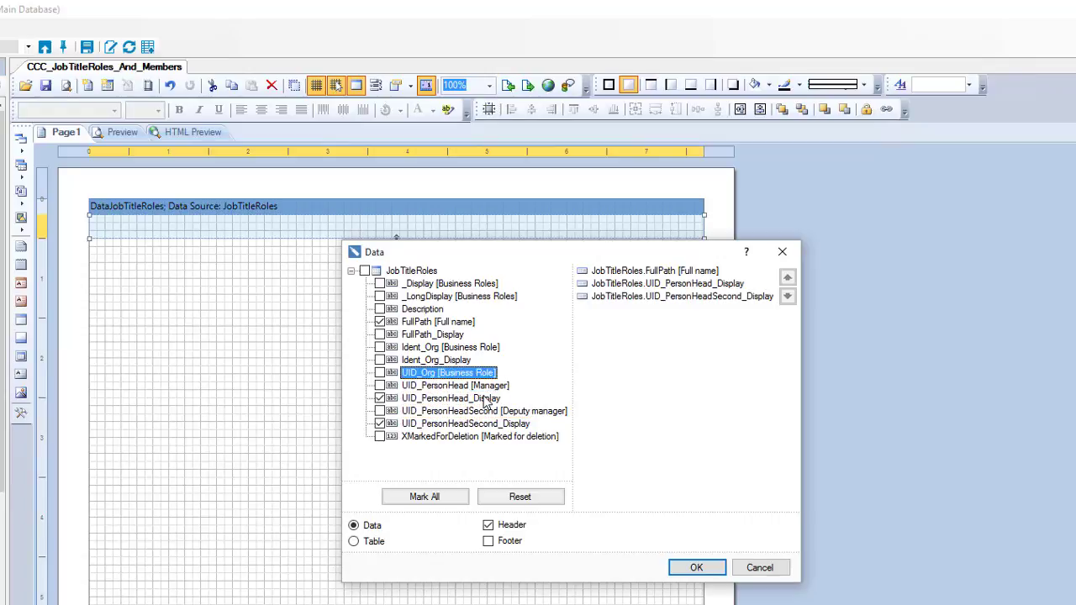
pyautogui.press('space')
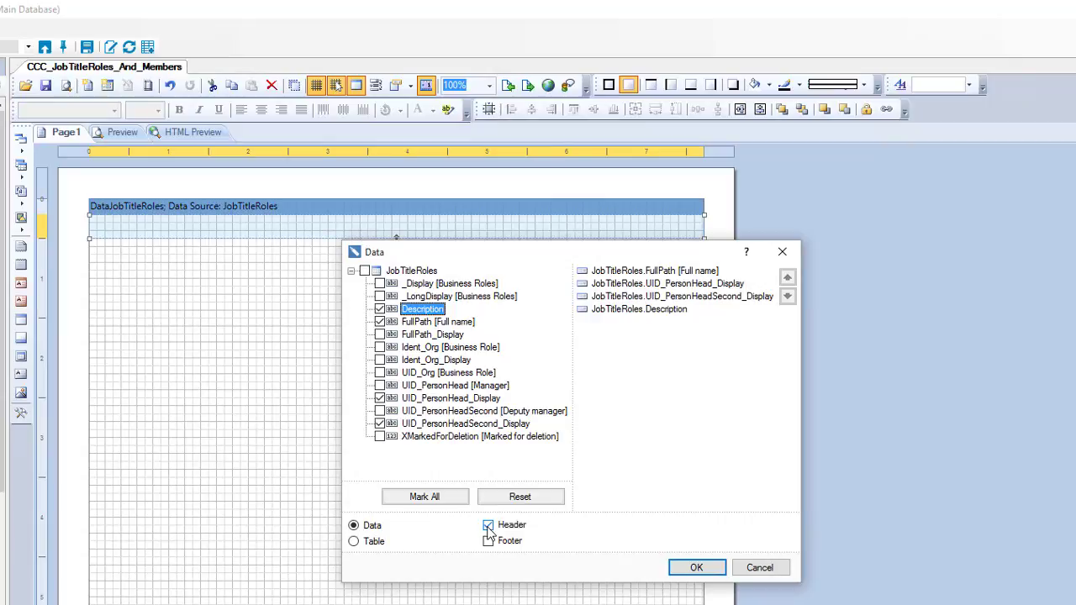
pyautogui.click(698, 567)
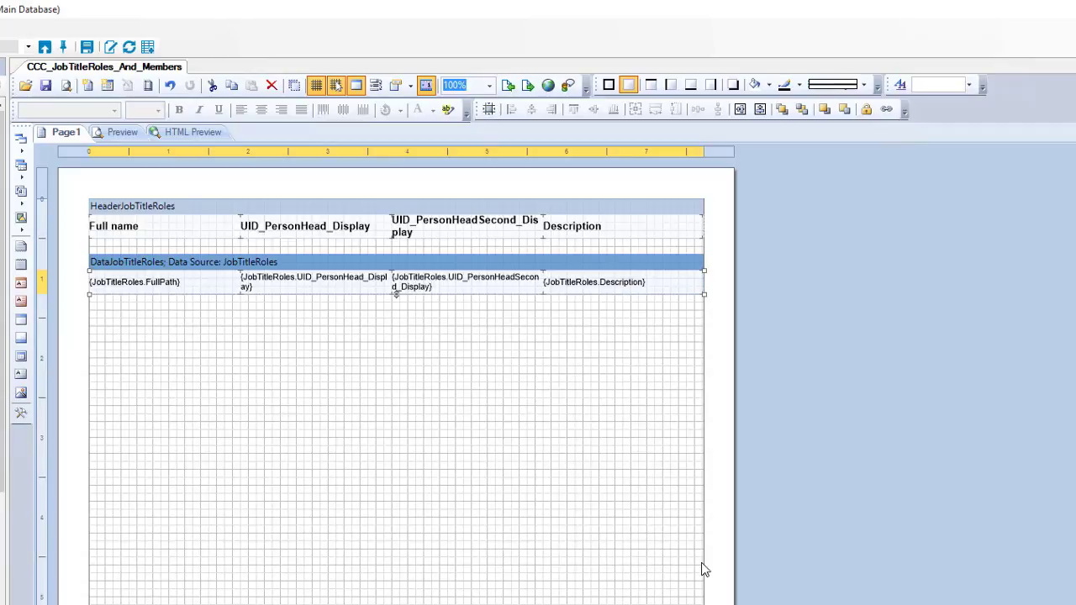
# Preview the report and scroll through the pages listing each job role's full path.
pyautogui.click(132, 137)
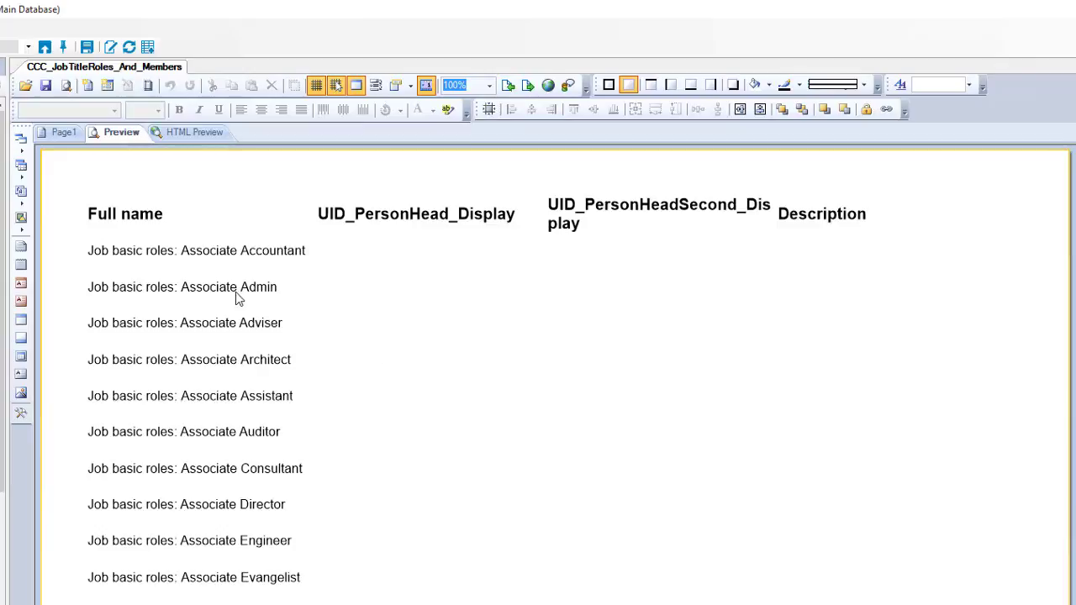
pyautogui.scroll(-5, 267, 376)
pyautogui.scroll(-10, 266, 376)
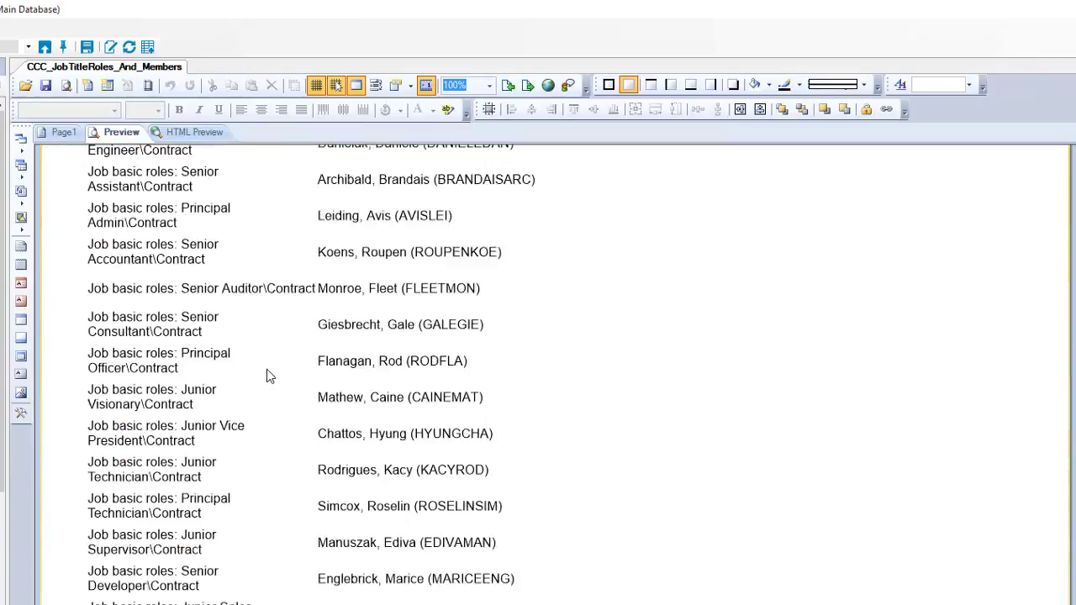
pyautogui.scroll(-15, 267, 372)
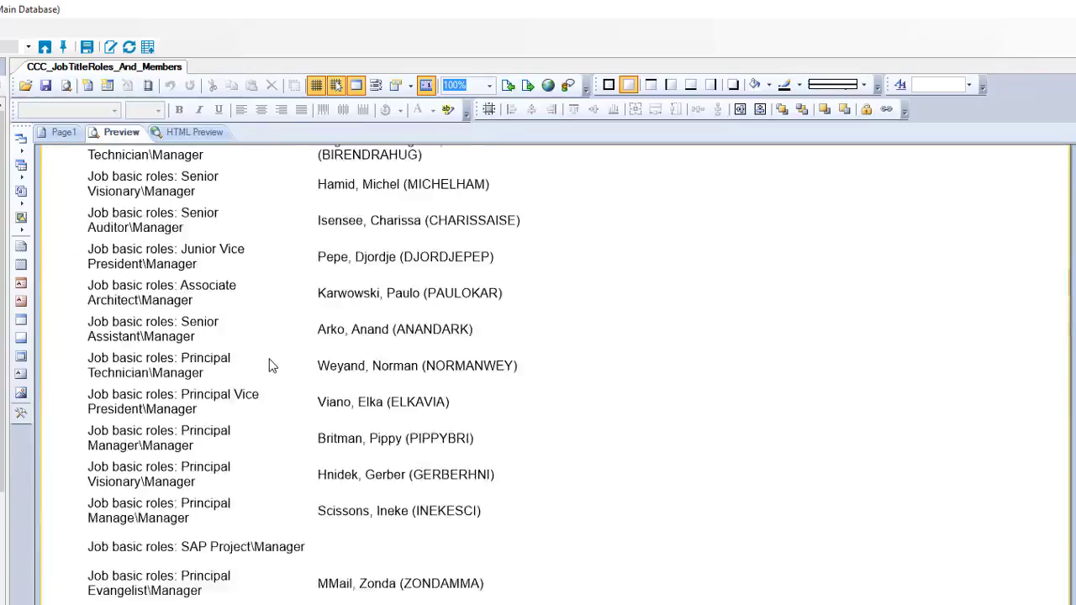
pyautogui.scroll(-15, 267, 353)
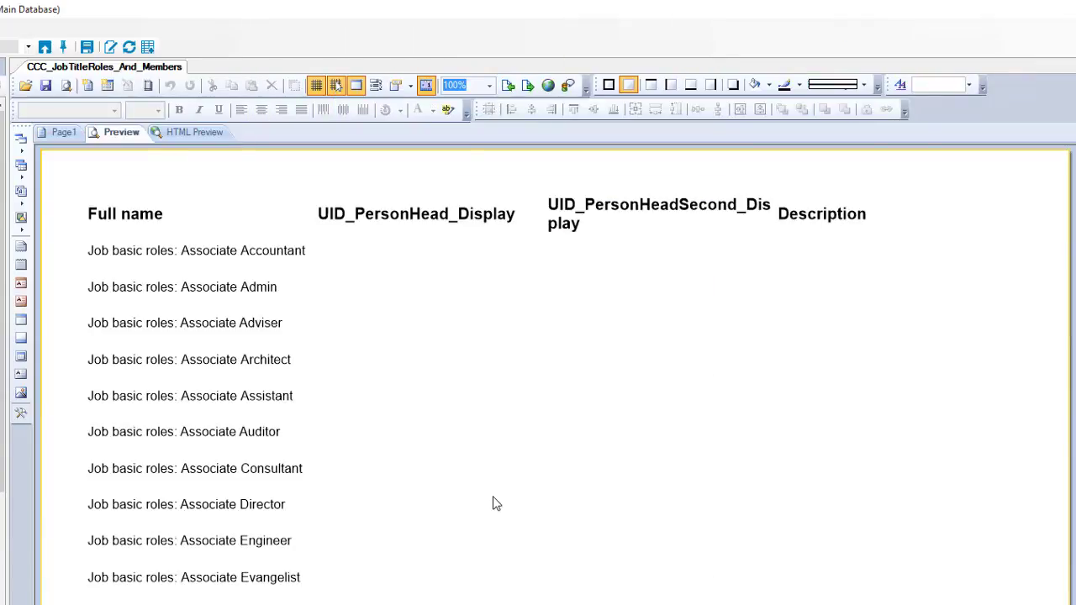
# Make the JobTitleRoles band taller and move the manager, deputy manager and Description fields lower.
pyautogui.click(66, 132)
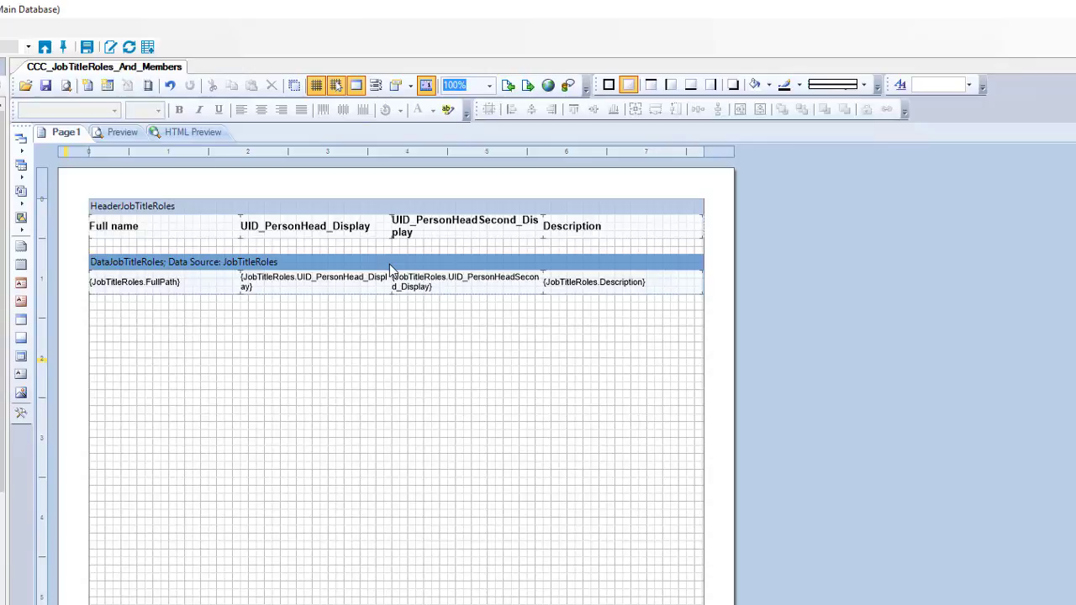
pyautogui.click(389, 264)
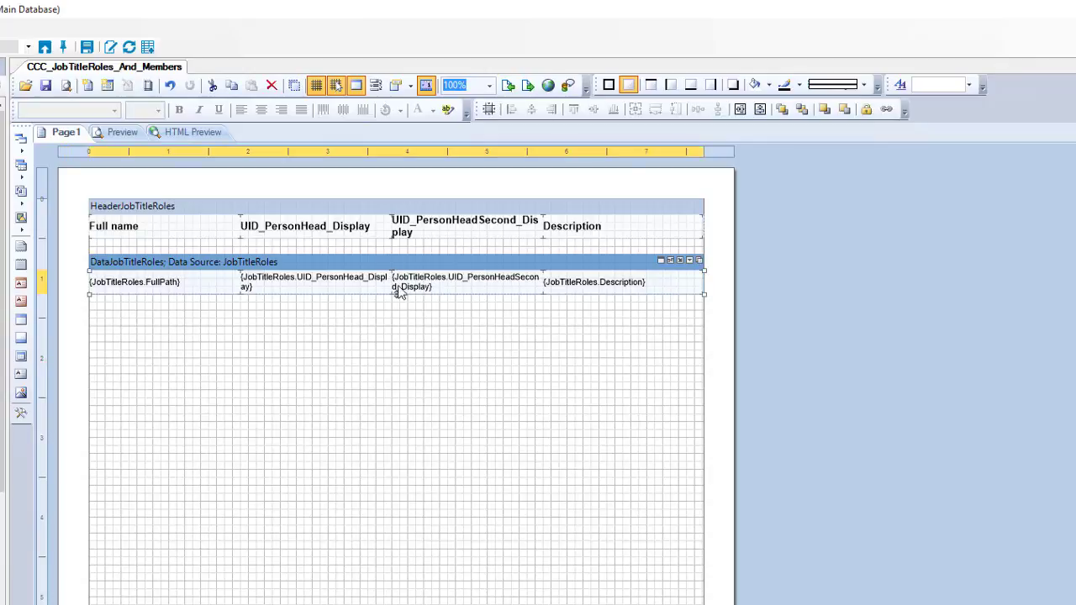
pyautogui.moveTo(399, 299); pyautogui.dragTo(402, 435)
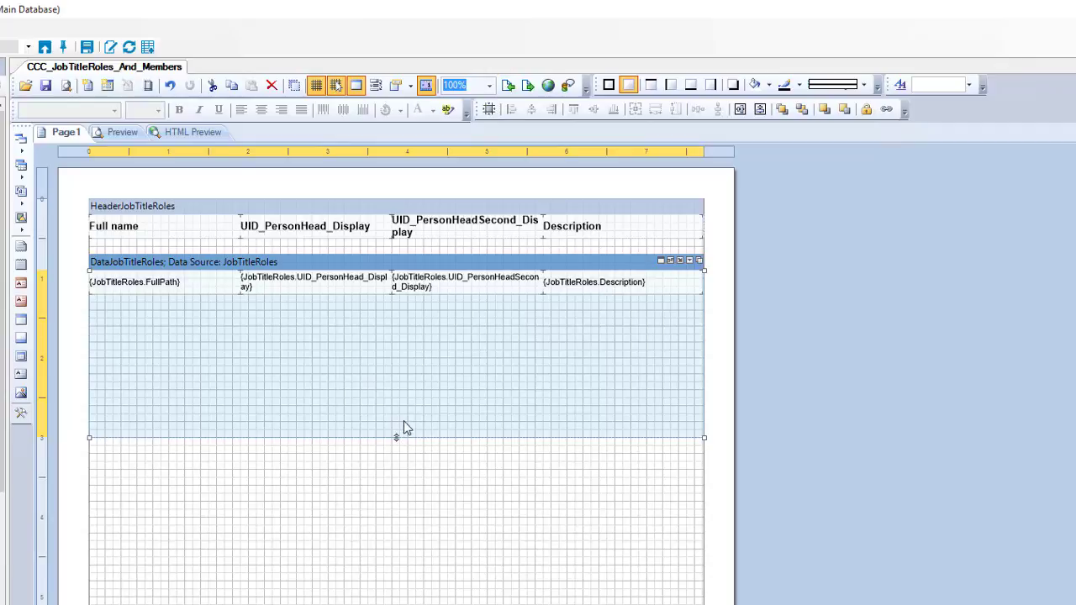
pyautogui.click(344, 284)
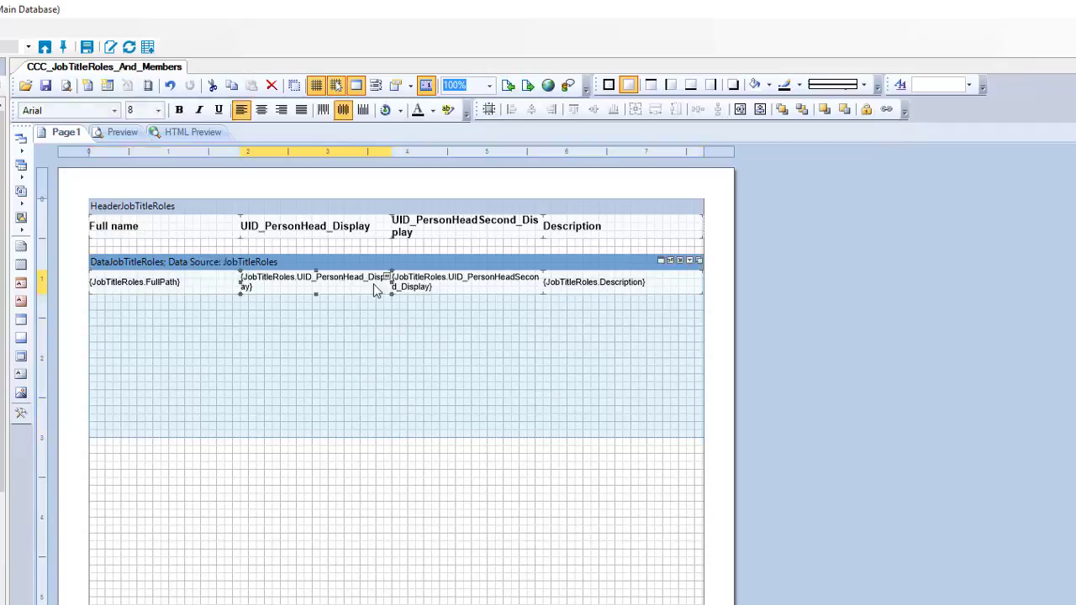
pyautogui.keyDown('shift'); pyautogui.click(483, 284); pyautogui.keyUp('shift')
pyautogui.keyDown('shift'); pyautogui.click(589, 288); pyautogui.keyUp('shift')
pyautogui.moveTo(339, 289); pyautogui.dragTo(284, 378)
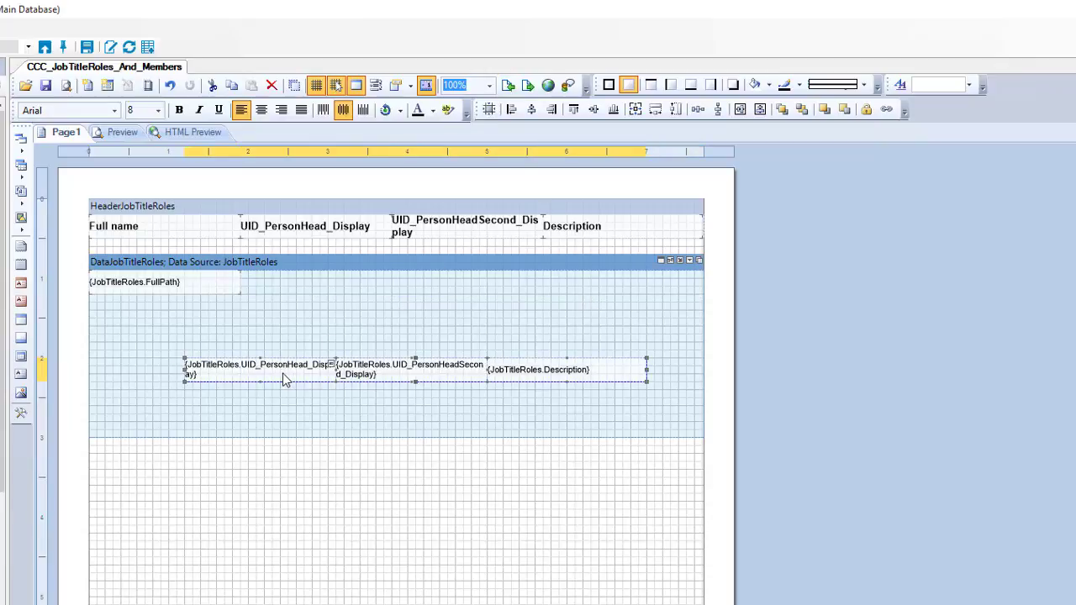
# Widen the FullPath field to 7.00 and reduce it to a single-line strip.
pyautogui.click(176, 327)
pyautogui.click(232, 288)
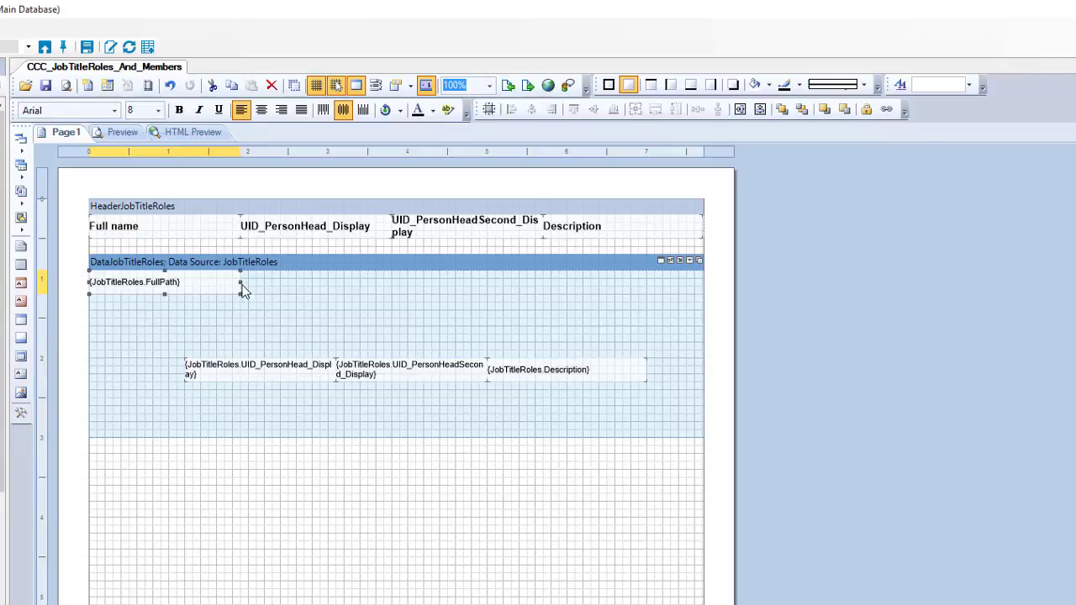
pyautogui.moveTo(240, 284); pyautogui.dragTo(686, 304)
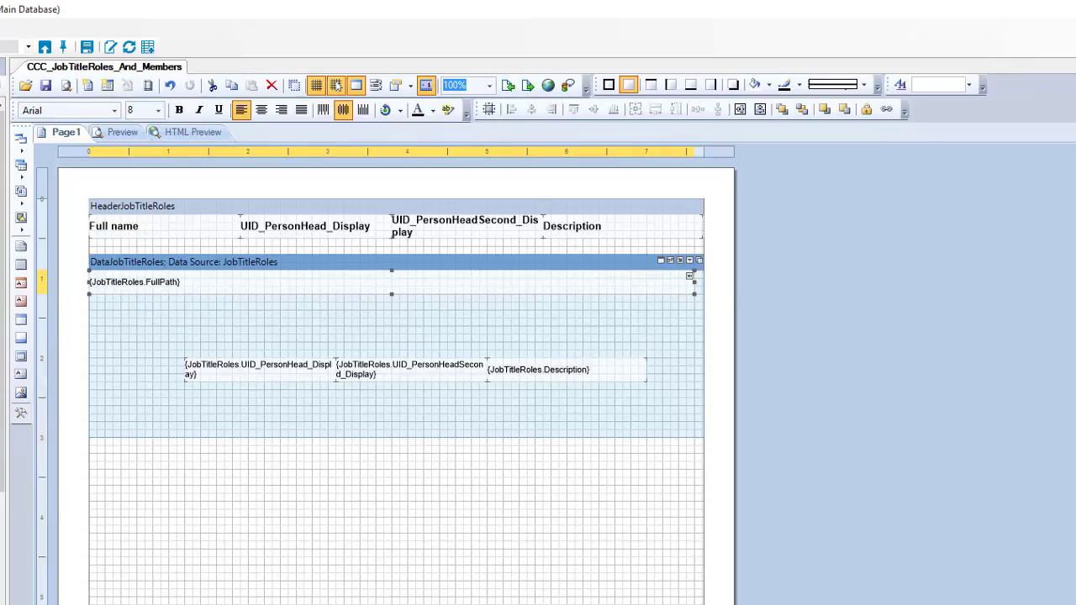
pyautogui.moveTo(89, 283); pyautogui.dragTo(93, 286)
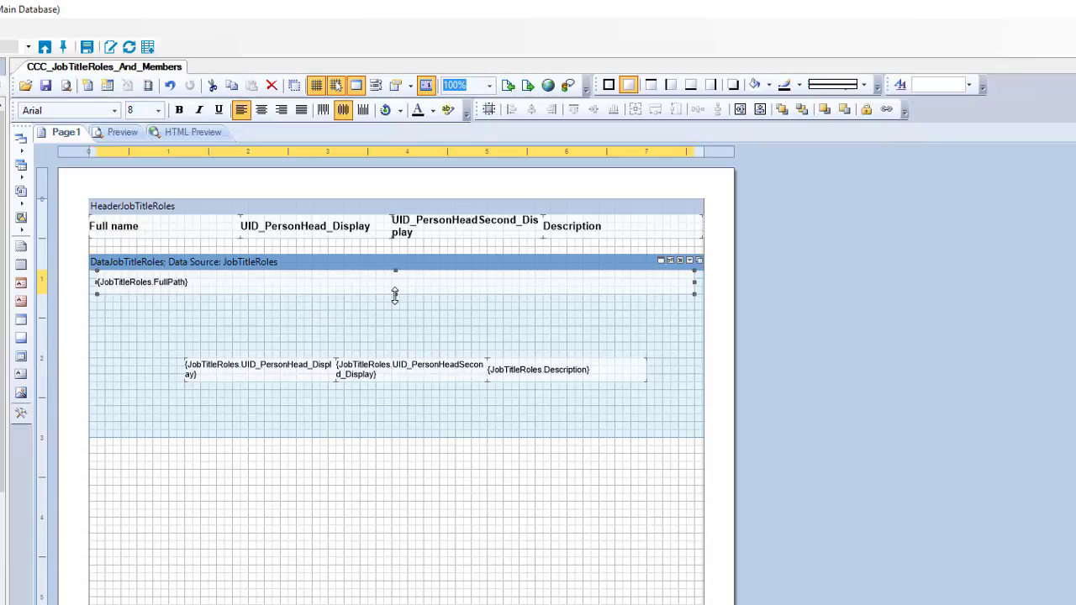
pyautogui.moveTo(394, 294); pyautogui.dragTo(394, 285)
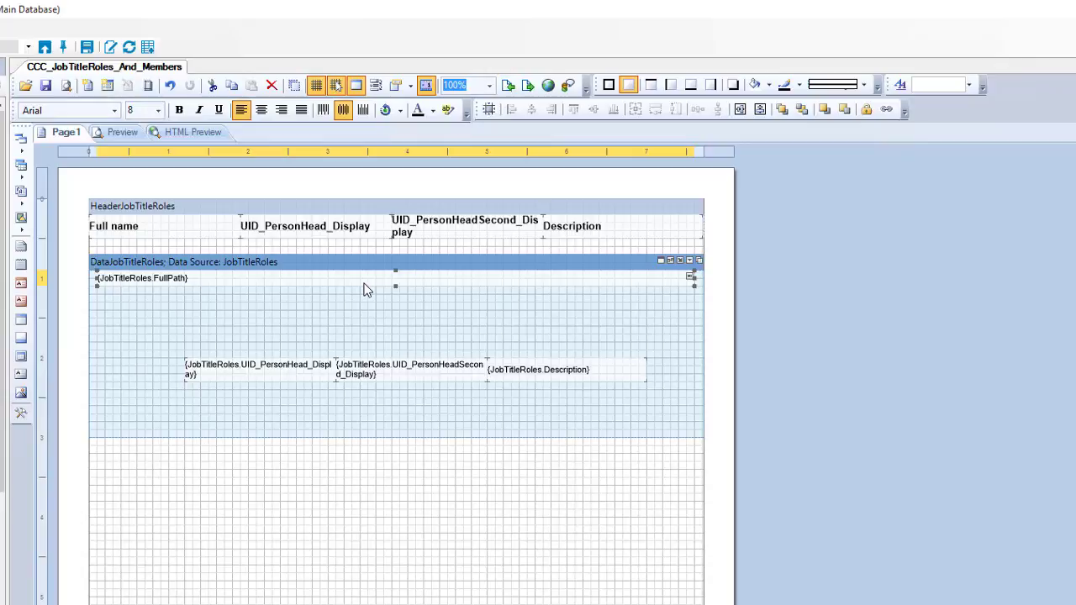
# Give the FullPath box a solid blue background fill.
pyautogui.click(769, 86)
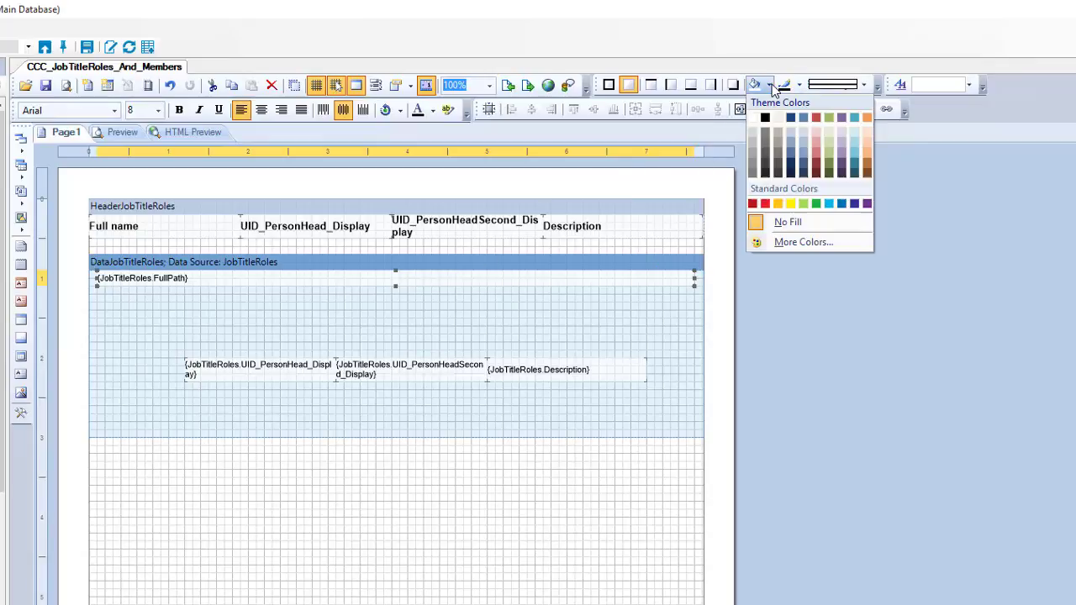
pyautogui.click(842, 204)
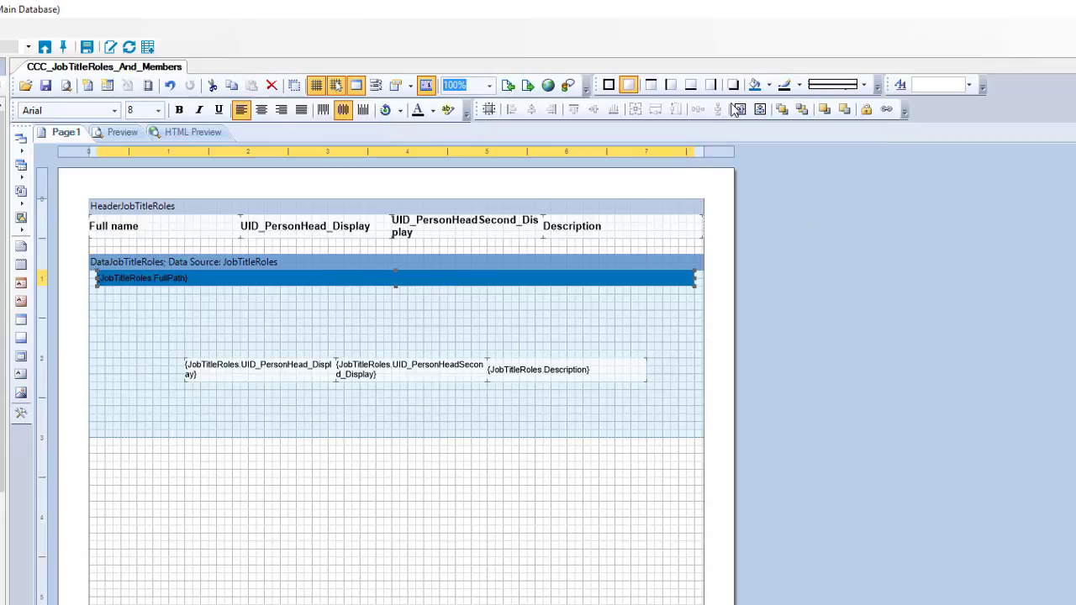
pyautogui.click(771, 84)
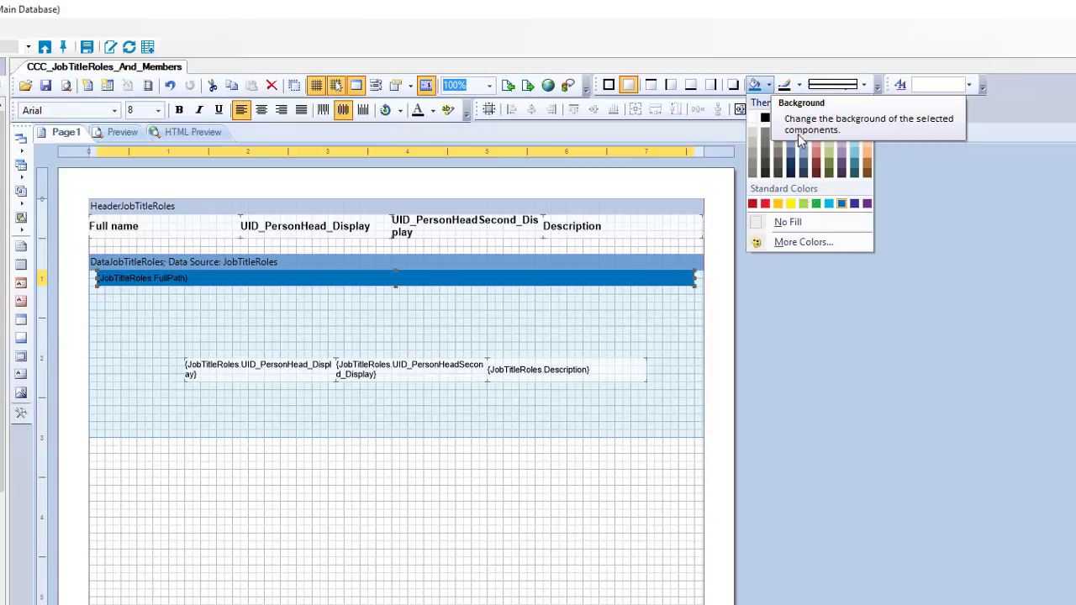
pyautogui.click(799, 244)
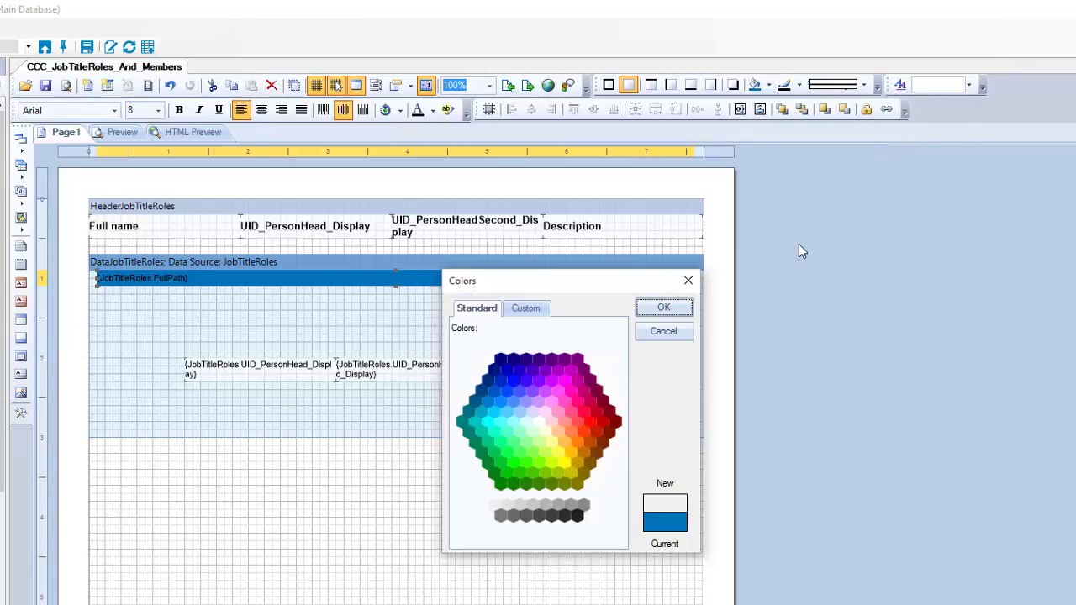
pyautogui.click(693, 284)
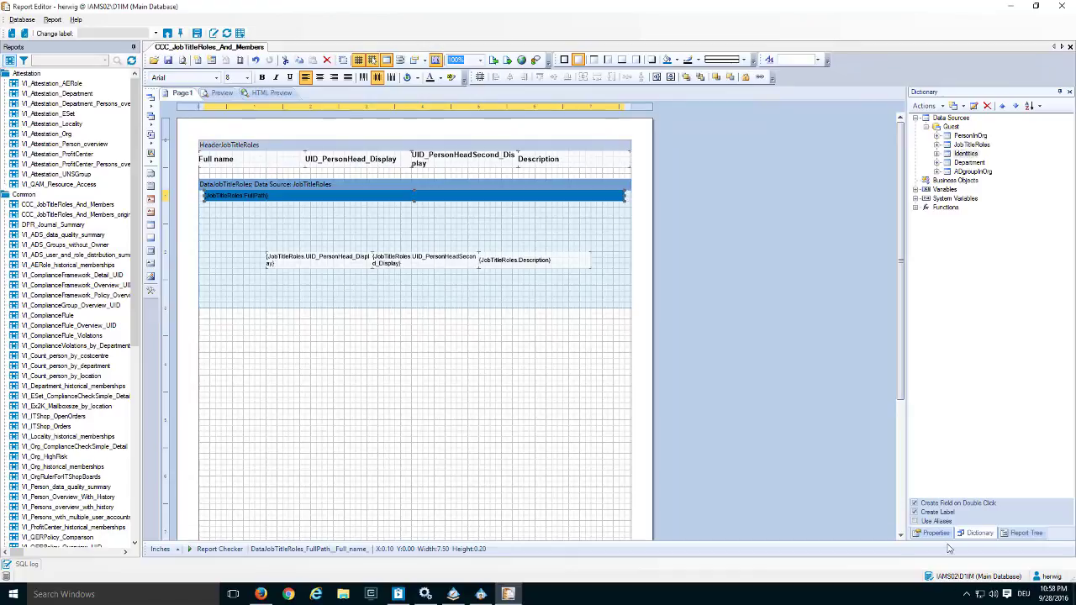
# Show the FullPath box's properties to reveal its brush colour 0,114,188.
pyautogui.click(937, 533)
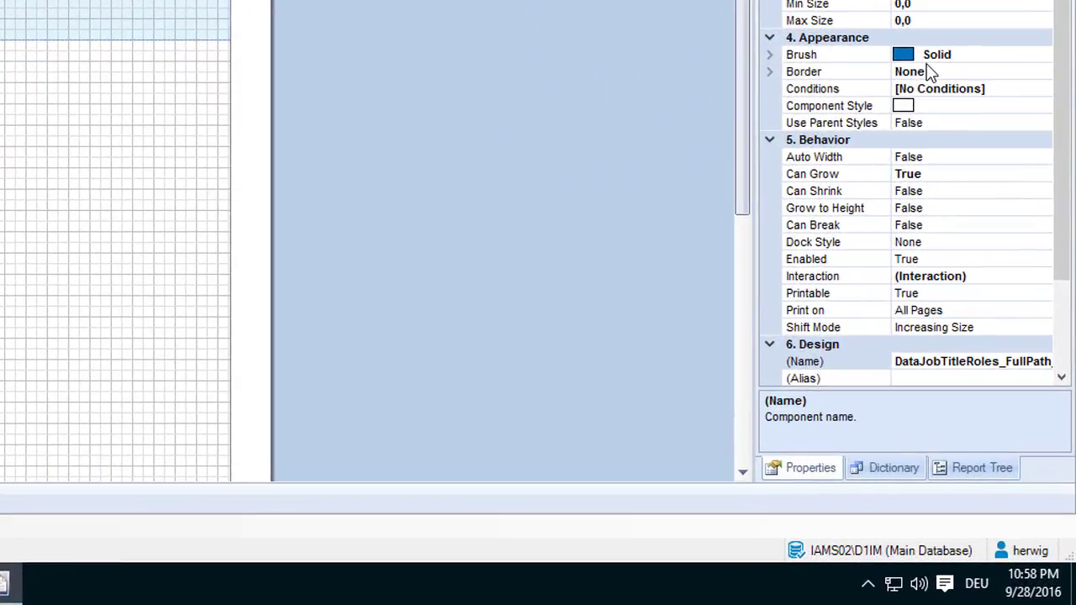
pyautogui.click(768, 55)
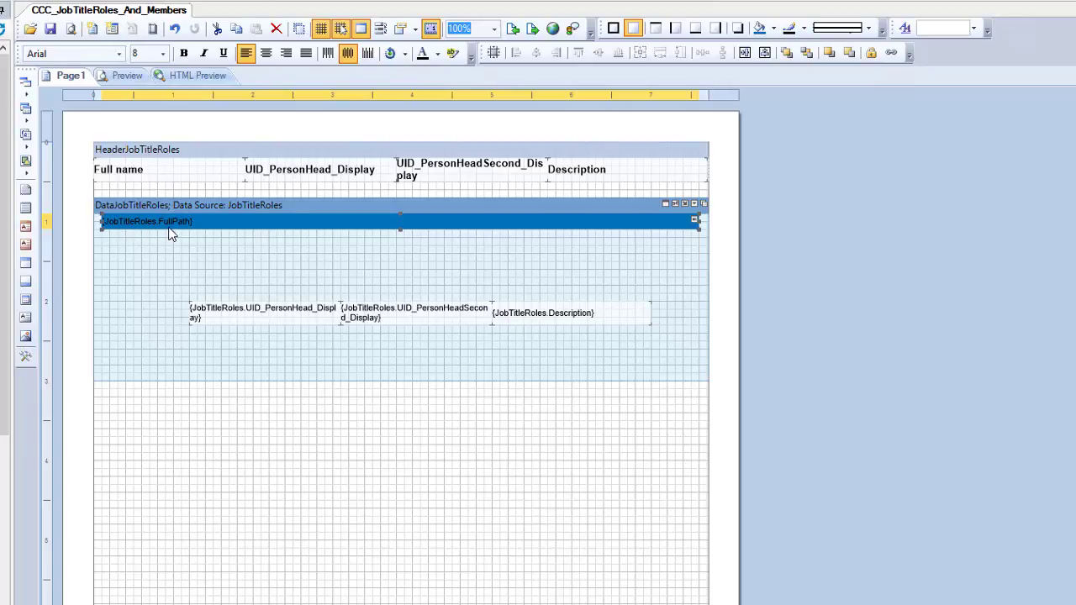
# Set the FullPath text to white and bold.
pyautogui.click(437, 54)
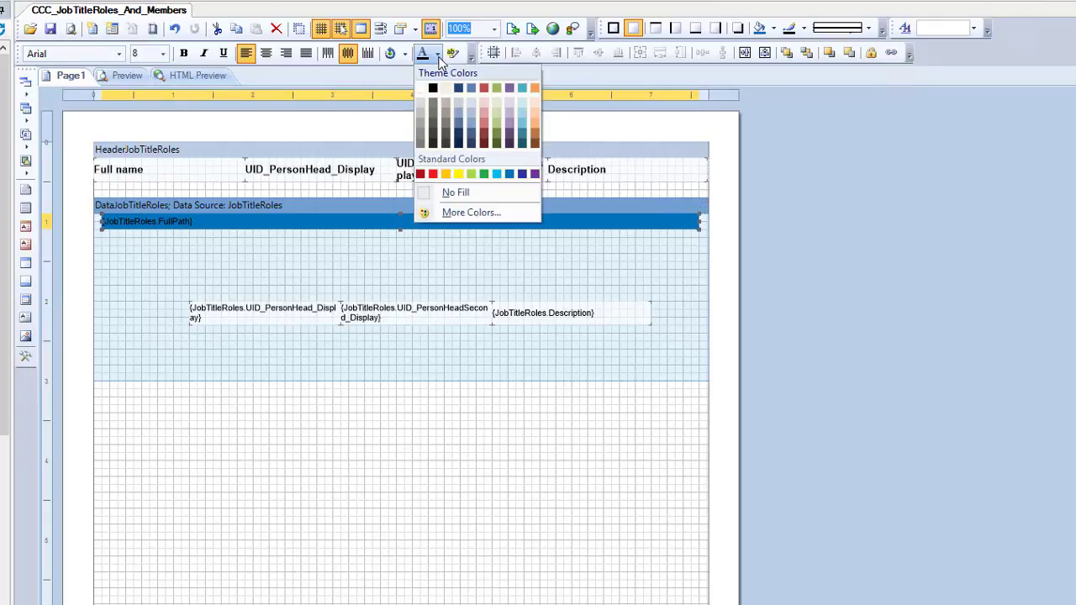
pyautogui.click(424, 97)
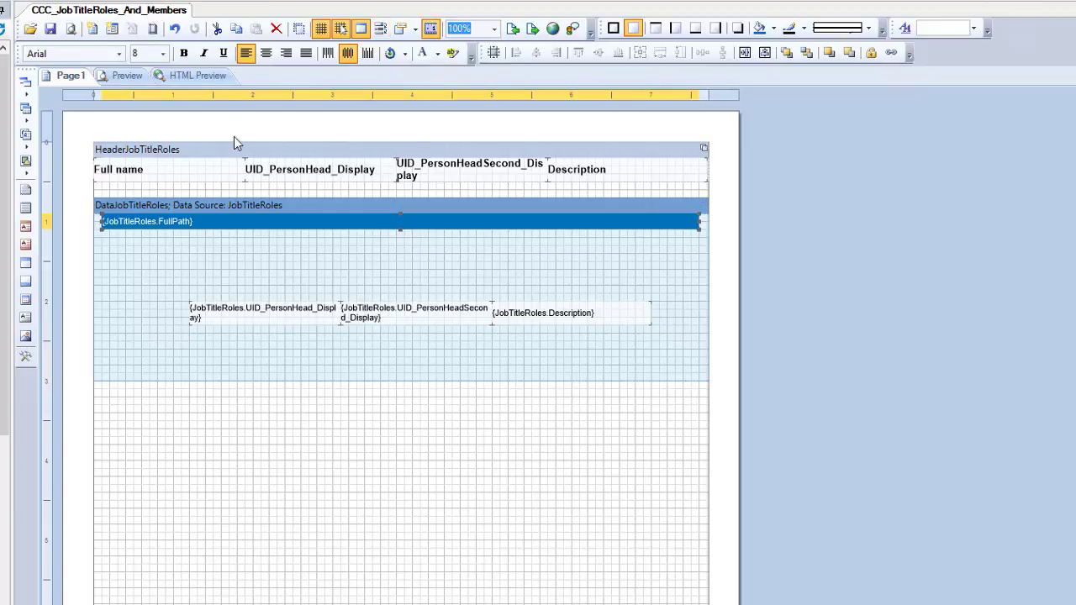
pyautogui.click(185, 53)
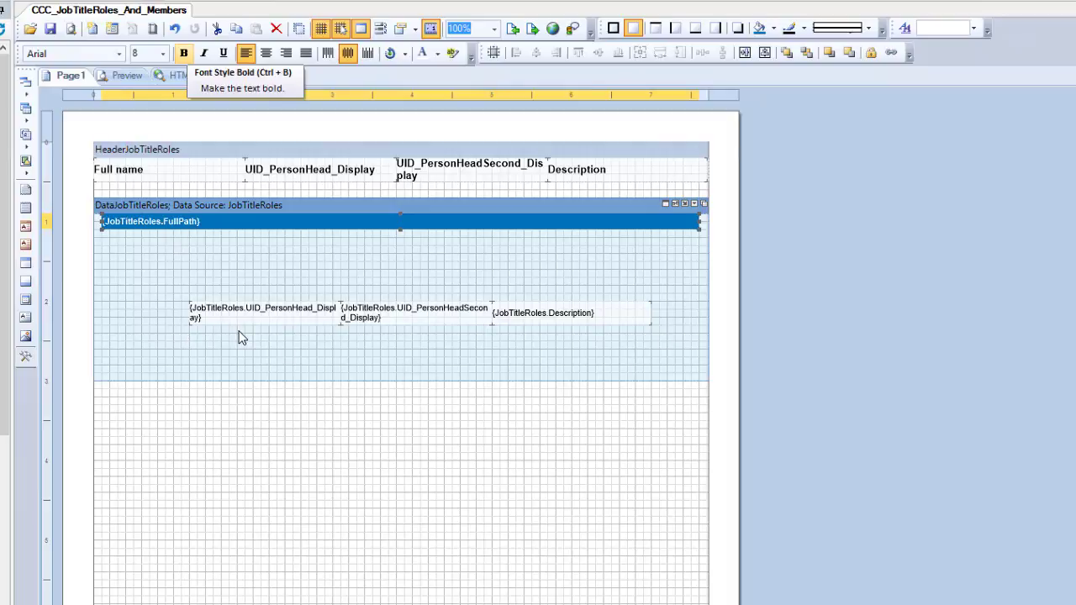
# Move the Description field up under the blue bar and stretch it wider.
pyautogui.moveTo(241, 327)
pyautogui.moveTo(551, 315); pyautogui.dragTo(252, 249)
pyautogui.moveTo(347, 245); pyautogui.dragTo(700, 252)
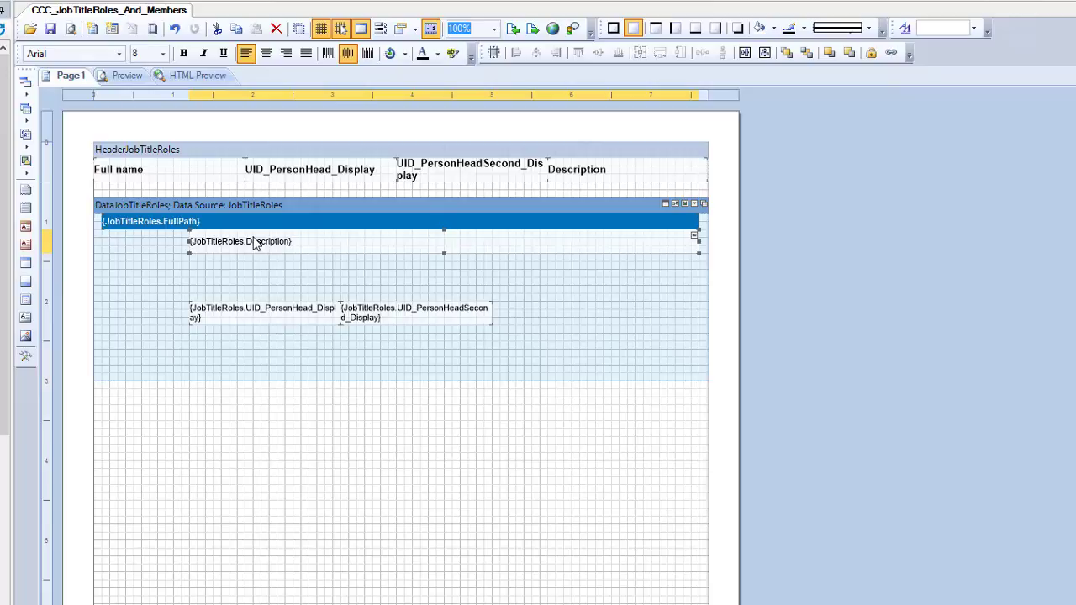
# Bring the header's Description label beside the field and narrow it to 1.10 width.
pyautogui.click(600, 174)
pyautogui.moveTo(600, 174)
pyautogui.mouseDown()
pyautogui.moveTo(564, 243)
pyautogui.moveTo(151, 334)
pyautogui.moveTo(147, 247)
pyautogui.moveTo(156, 253)
pyautogui.moveTo(160, 243)
pyautogui.mouseUp()
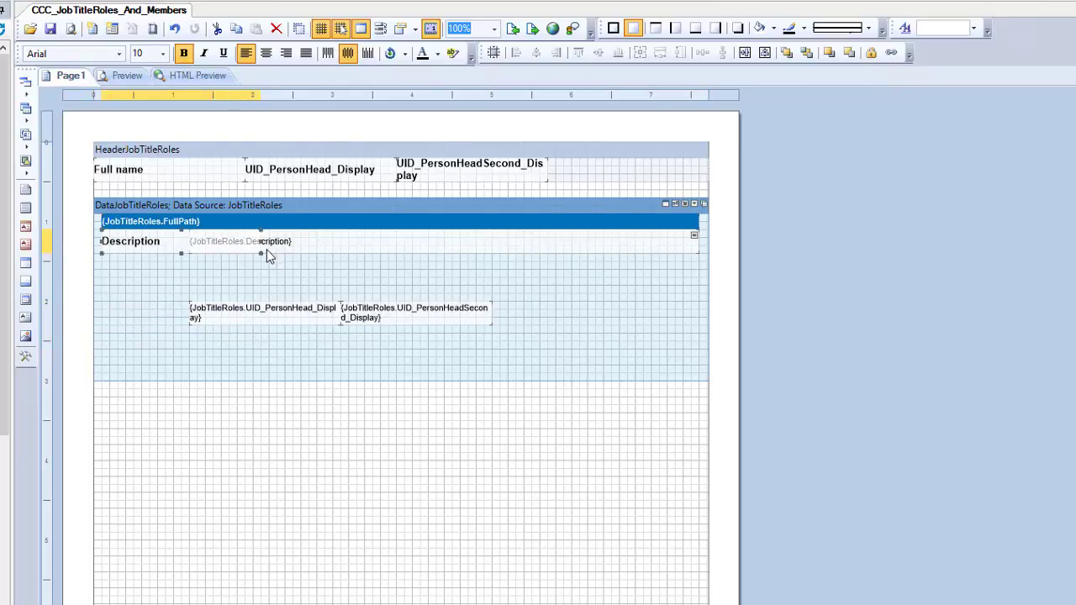
pyautogui.moveTo(260, 241); pyautogui.dragTo(182, 254)
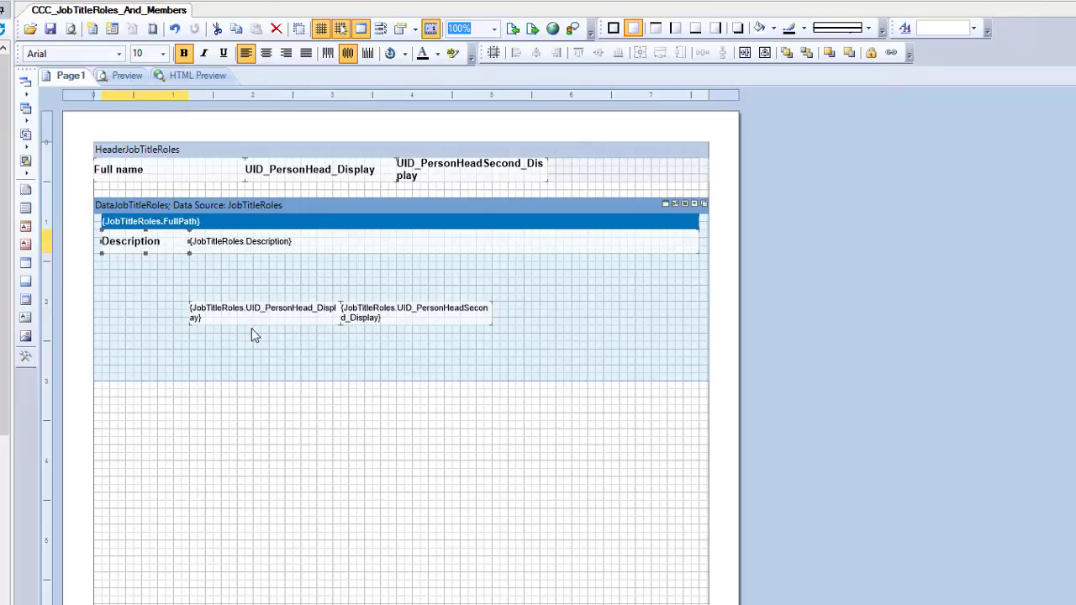
# Move the manager and deputy manager fields up into one row under Description.
pyautogui.moveTo(248, 314)
pyautogui.mouseDown()
pyautogui.moveTo(254, 284)
pyautogui.moveTo(236, 278)
pyautogui.moveTo(254, 267)
pyautogui.moveTo(270, 278)
pyautogui.moveTo(263, 267)
pyautogui.mouseUp()
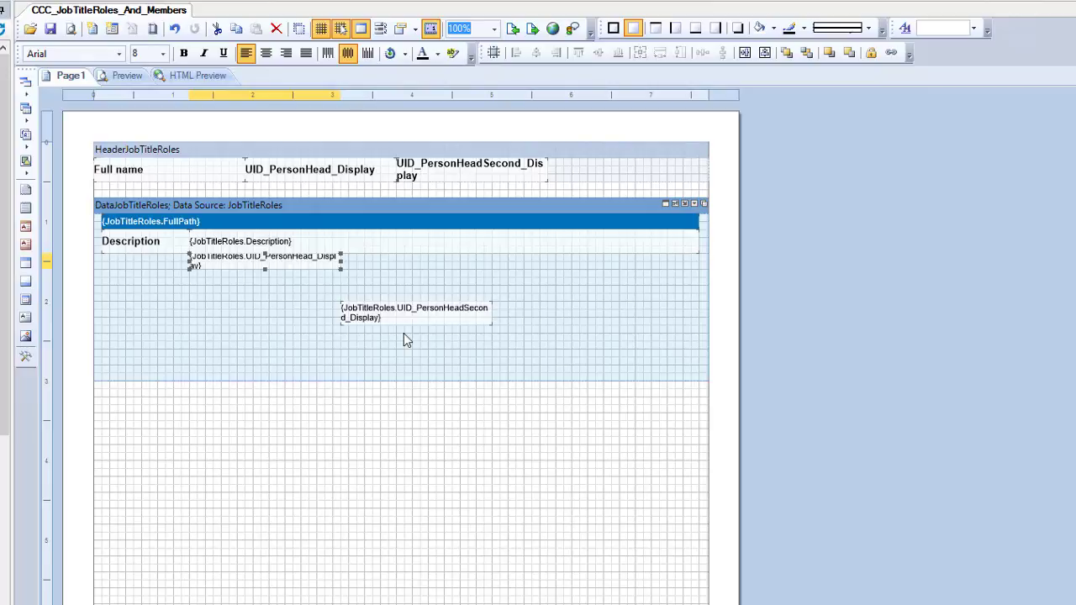
pyautogui.click(397, 323)
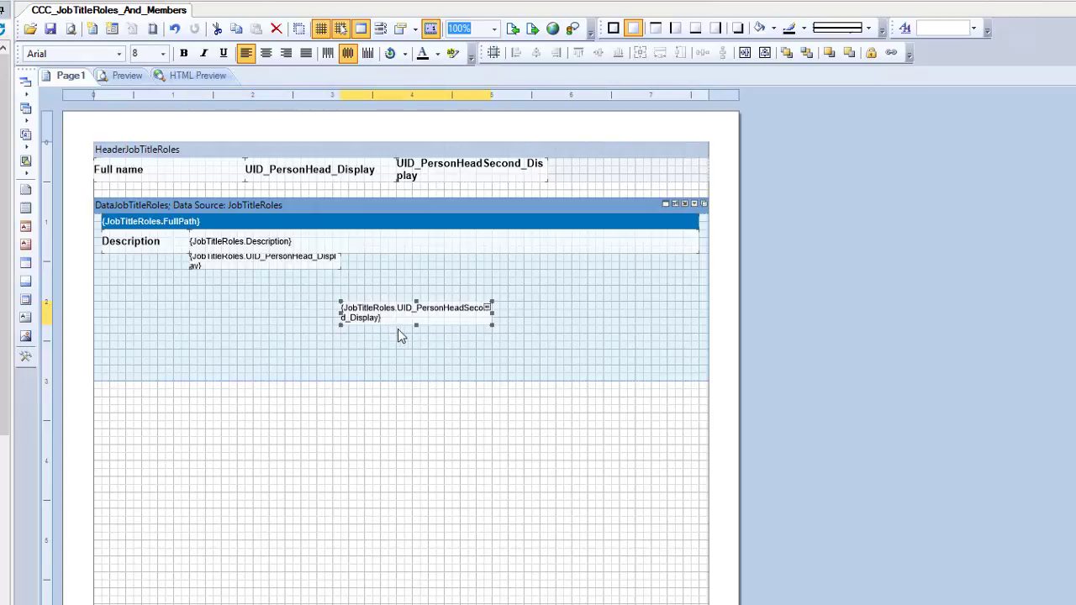
pyautogui.moveTo(400, 323)
pyautogui.mouseDown()
pyautogui.moveTo(613, 269)
pyautogui.moveTo(600, 270)
pyautogui.moveTo(624, 281)
pyautogui.moveTo(623, 269)
pyautogui.mouseUp()
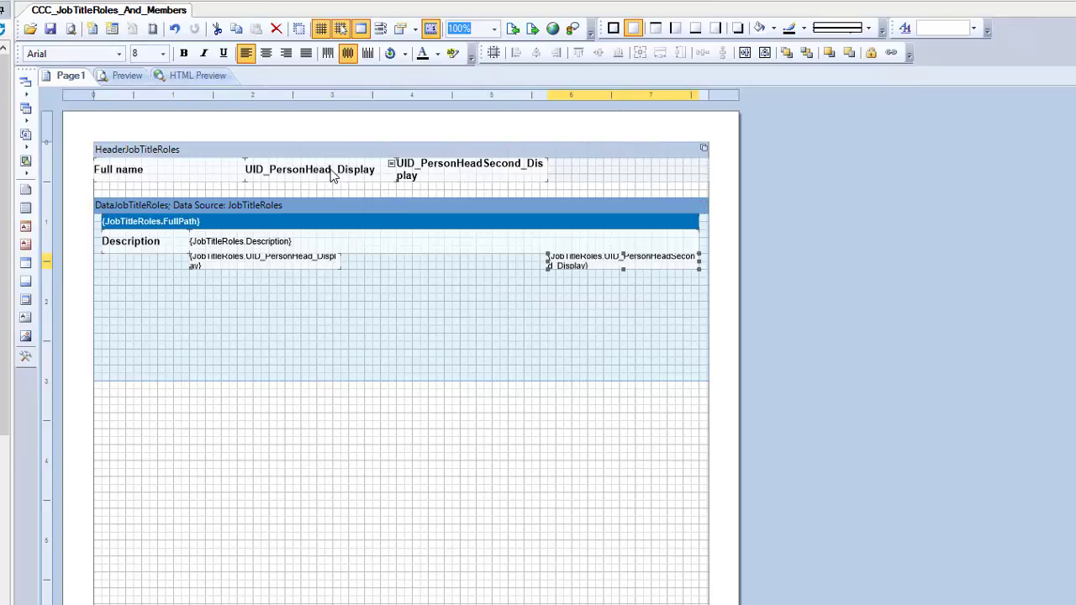
# Move the manager heading into the band, size it to 1.10, and relabel it 'Manager'.
pyautogui.moveTo(333, 175); pyautogui.dragTo(186, 266)
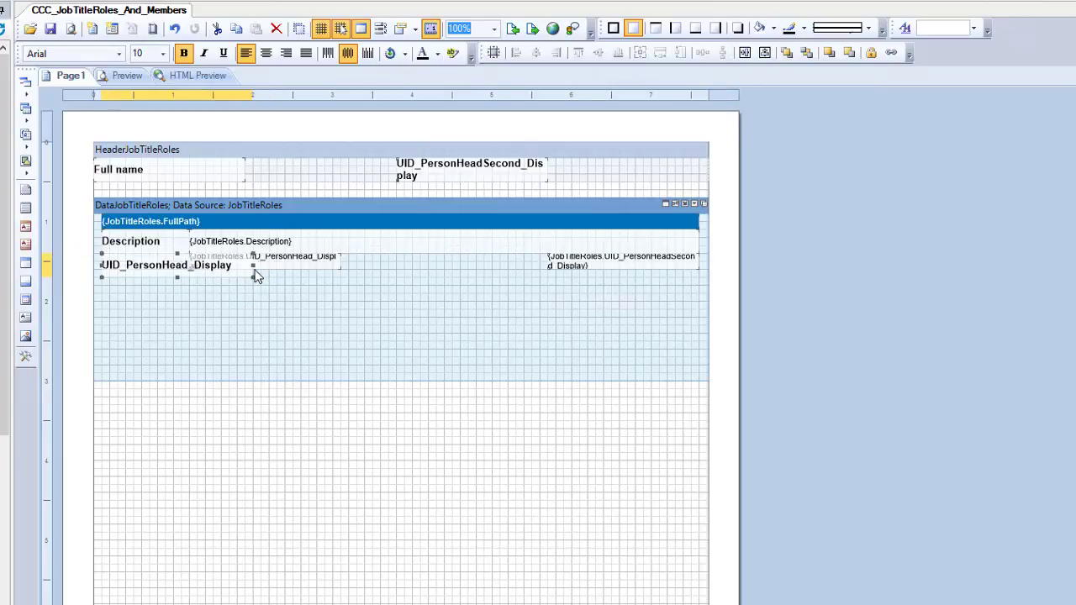
pyautogui.moveTo(252, 265); pyautogui.dragTo(190, 265)
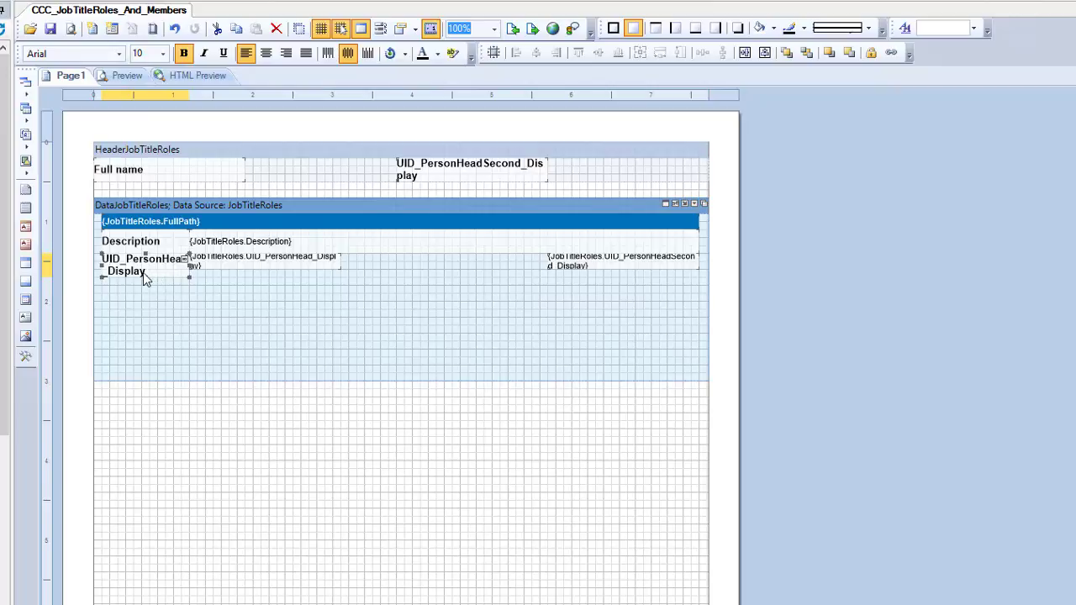
pyautogui.moveTo(143, 273); pyautogui.dragTo(140, 265)
pyautogui.doubleClick(140, 265)
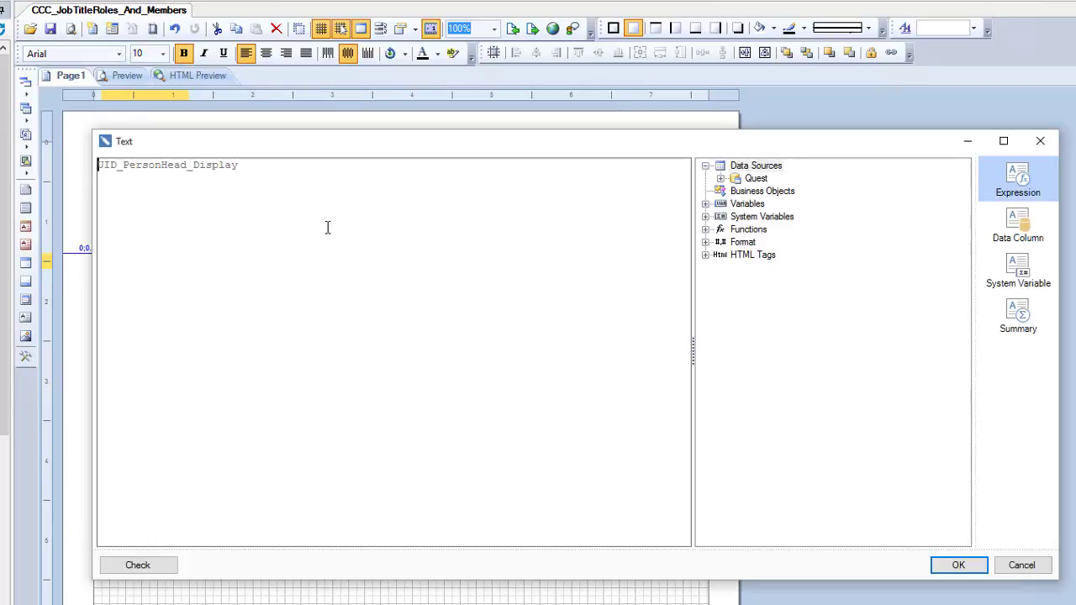
pyautogui.doubleClick(285, 164)
pyautogui.write('Manager')
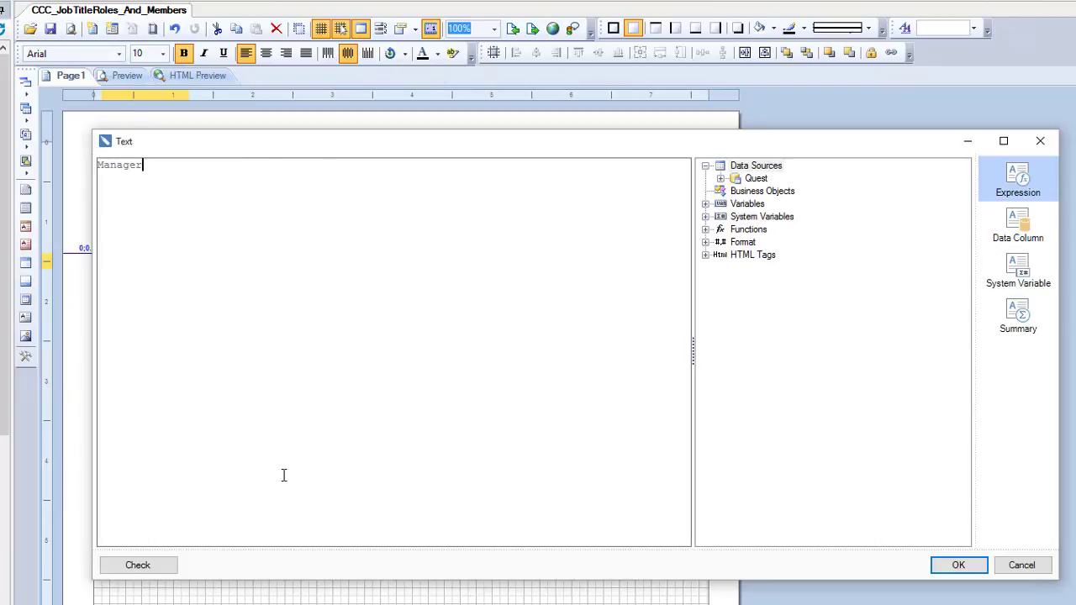
pyautogui.press('Return')
# Move the second heading into the band, relabel it 'Deputy Manager', and place it beside its field.
pyautogui.moveTo(436, 175); pyautogui.dragTo(471, 270)
pyautogui.doubleClick(471, 265)
pyautogui.write('Deputy Manager')
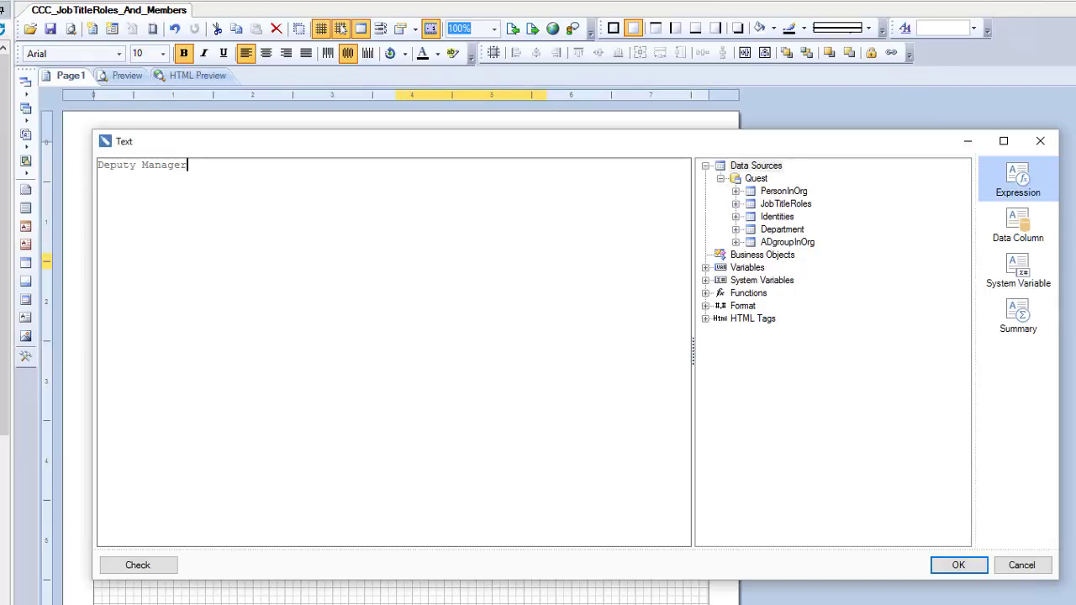
pyautogui.press('Return')
pyautogui.moveTo(399, 260); pyautogui.dragTo(455, 261)
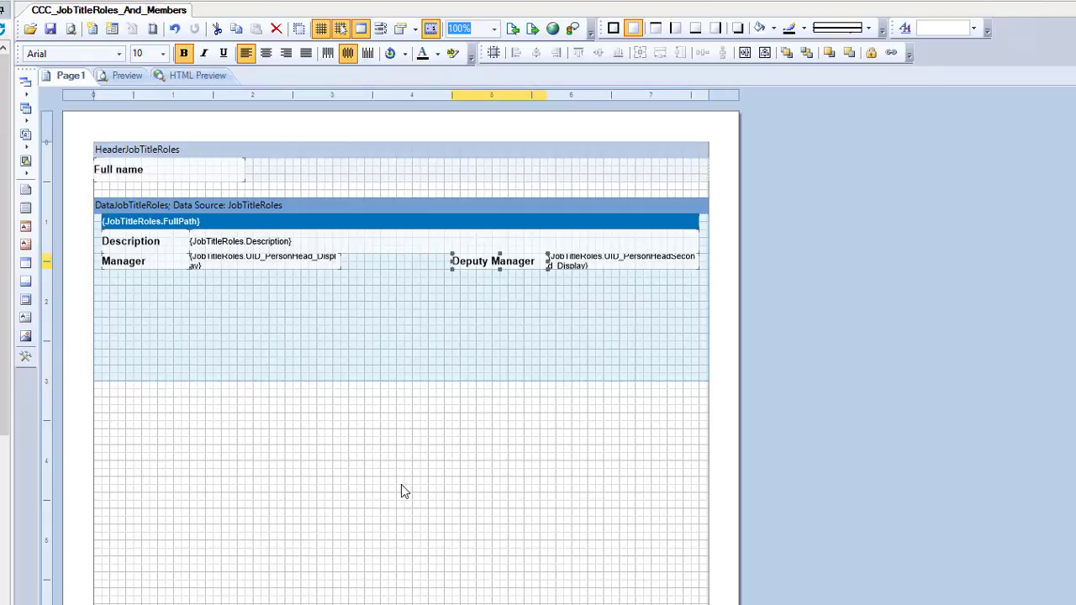
# Shorten the data band to end below the Manager row, then scroll through the report preview.
pyautogui.click(382, 351)
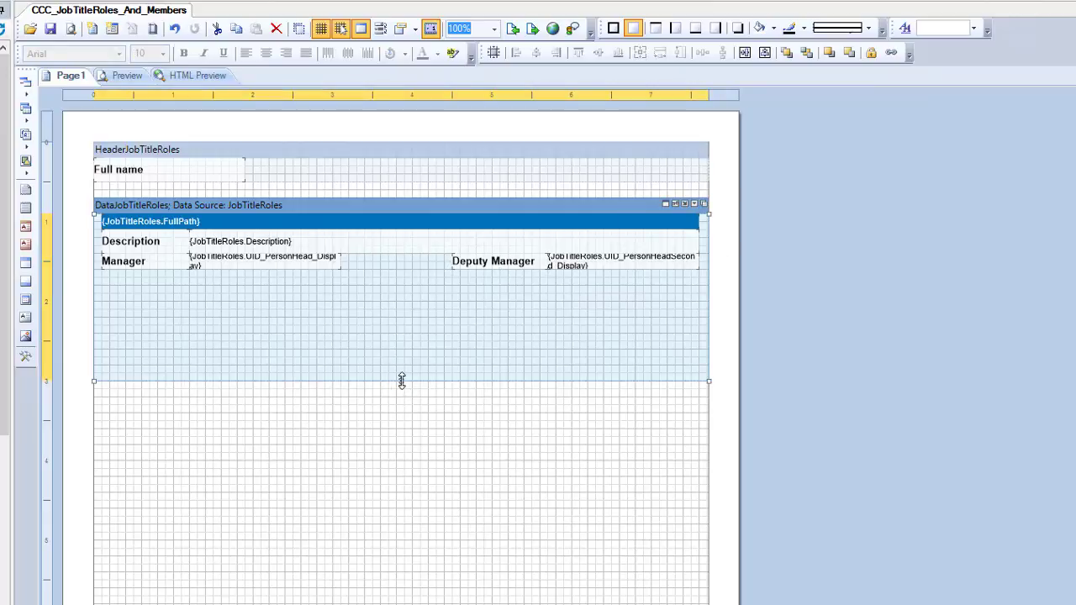
pyautogui.moveTo(402, 381); pyautogui.dragTo(399, 272)
pyautogui.click(123, 78)
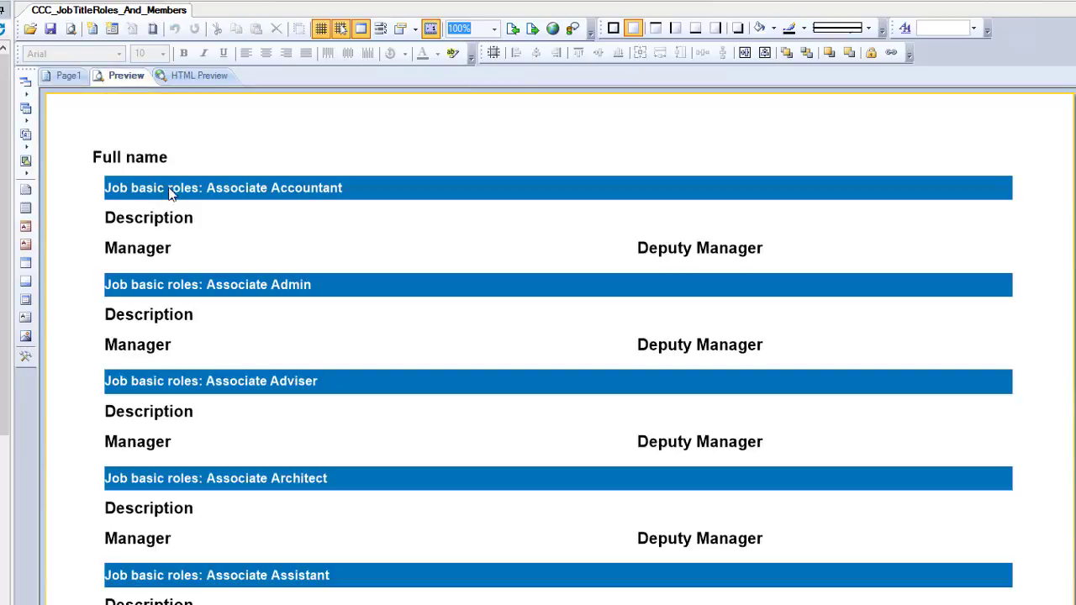
pyautogui.scroll(-6, 362, 385)
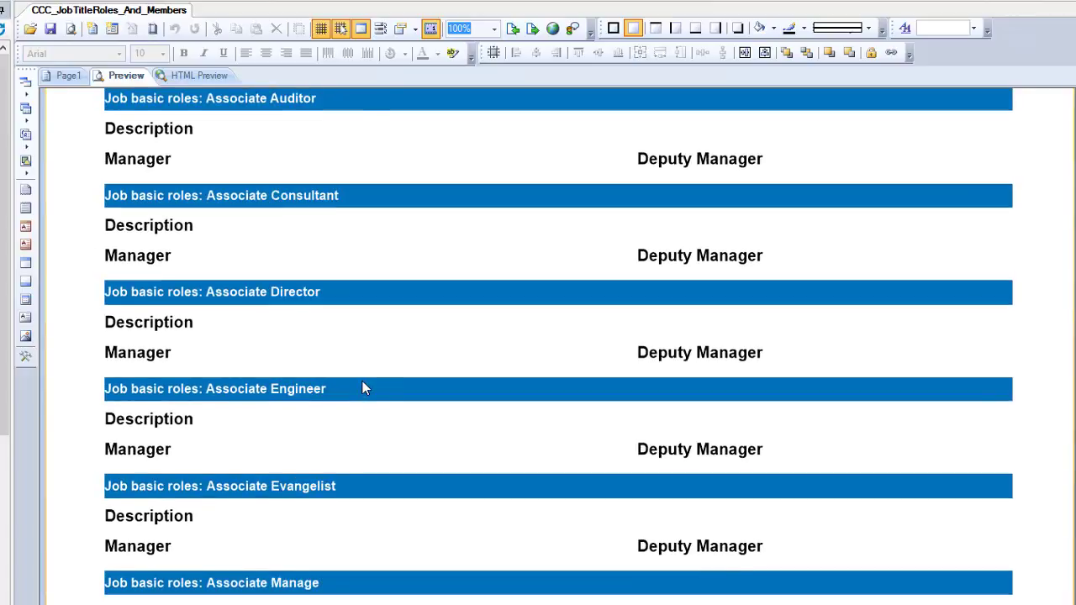
pyautogui.scroll(-10, 363, 387)
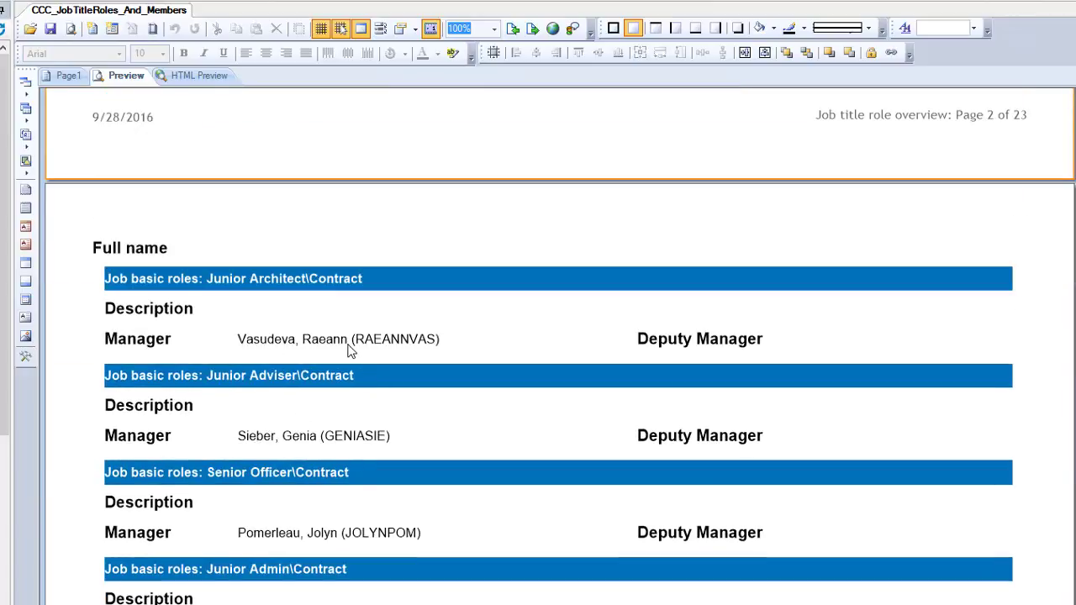
pyautogui.scroll(-9, 367, 502)
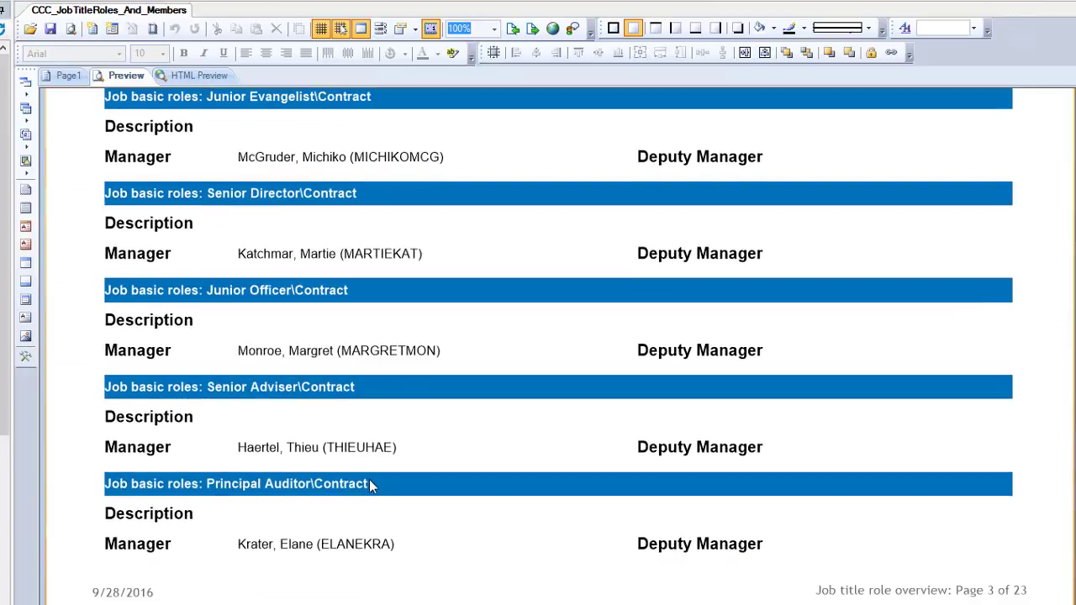
pyautogui.scroll(-10, 369, 483)
pyautogui.scroll(6, 371, 486)
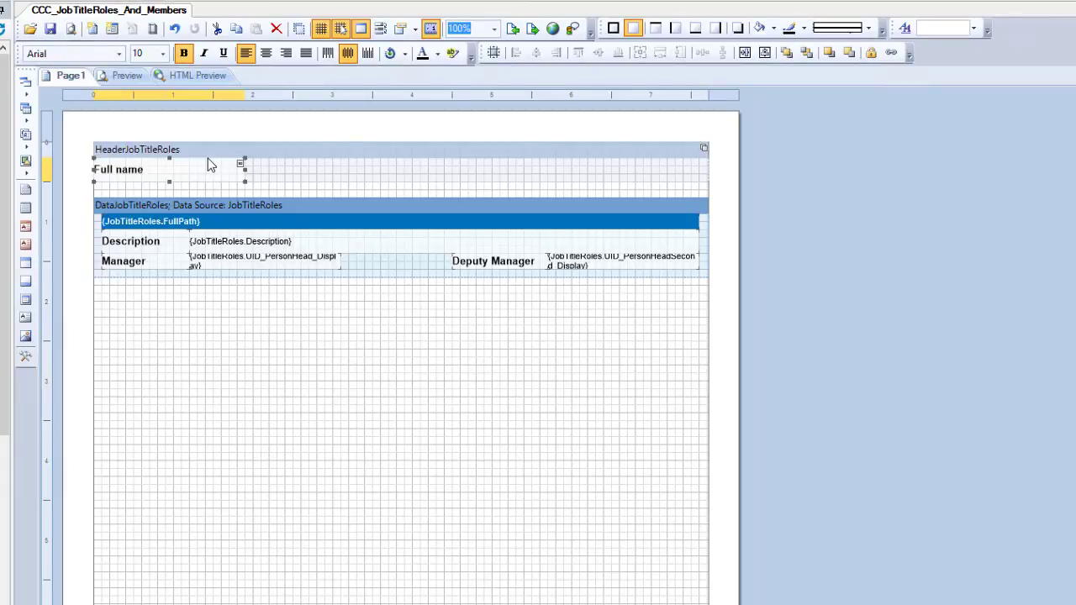
# Delete the Full name label and add a header text box reading 'Job Basic Role Structure Overview'.
pyautogui.press('Delete')
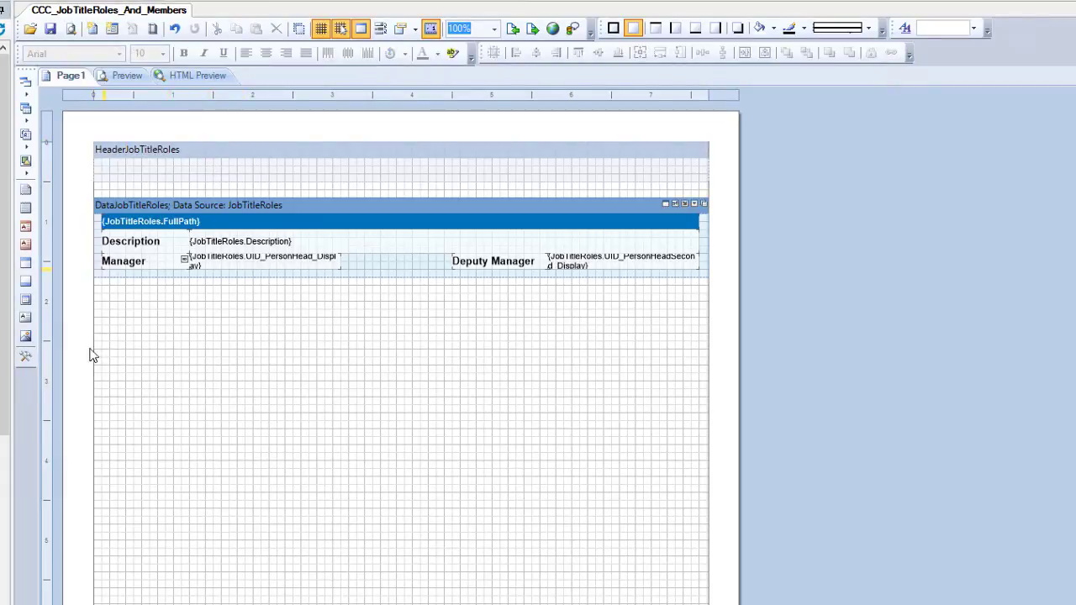
pyautogui.click(25, 323)
pyautogui.moveTo(119, 164)
pyautogui.mouseDown()
pyautogui.moveTo(427, 192)
pyautogui.moveTo(438, 177)
pyautogui.moveTo(435, 188)
pyautogui.mouseUp()
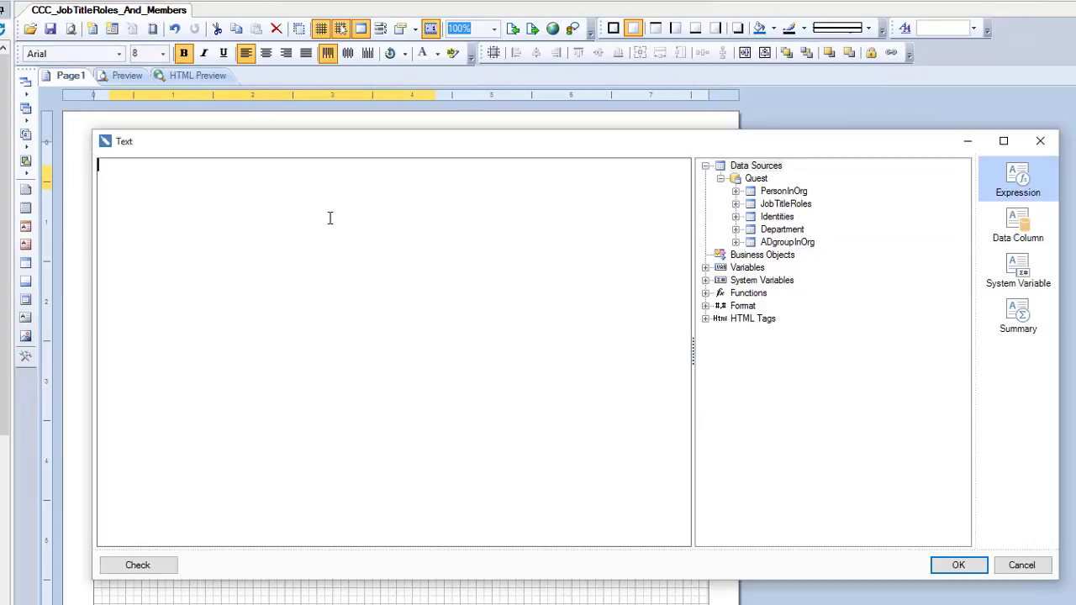
pyautogui.write('Job Basic Role Structure Overview')
pyautogui.click(958, 565)
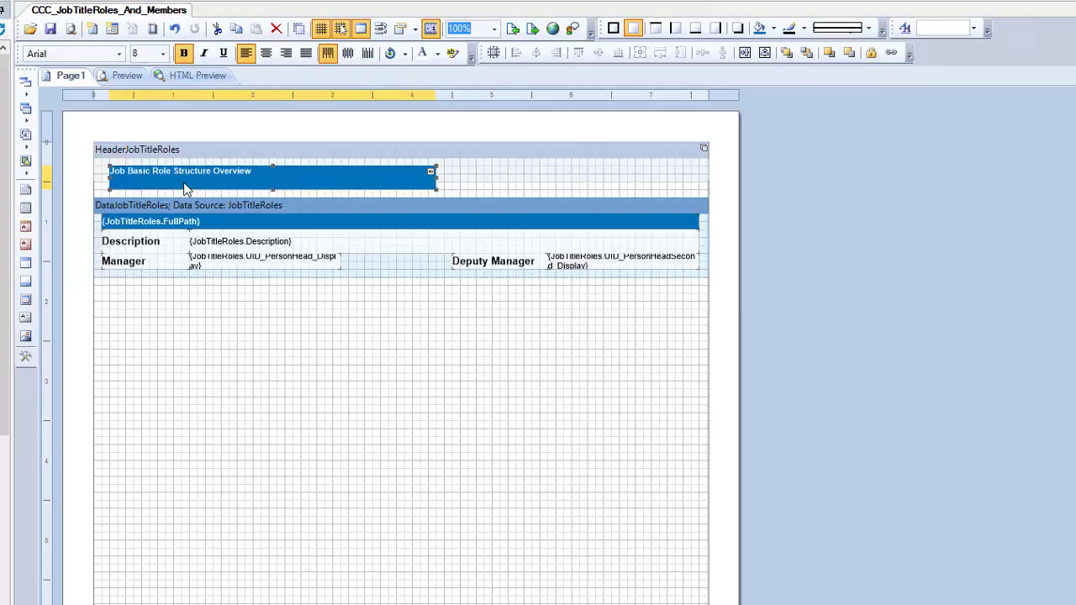
# Give the title no fill, black text and 22 pt size, and widen its box to fit.
pyautogui.click(773, 31)
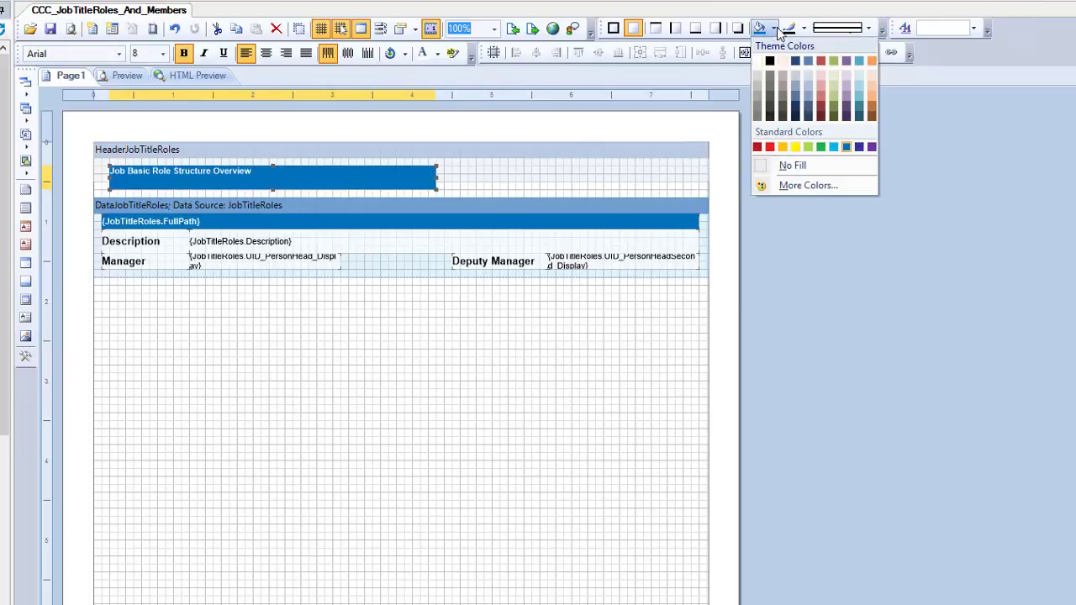
pyautogui.click(787, 160)
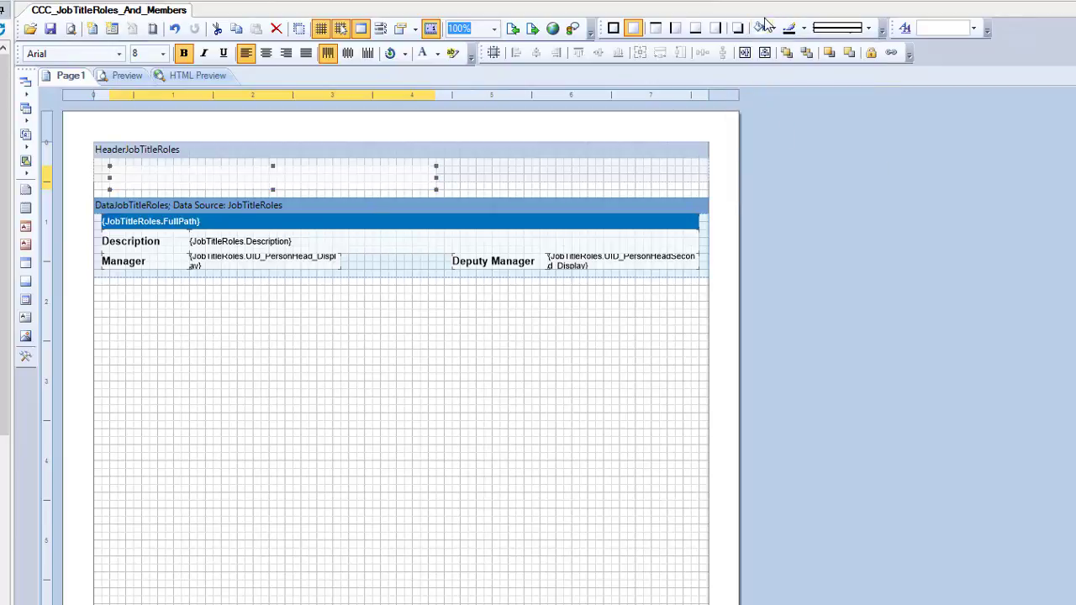
pyautogui.click(437, 53)
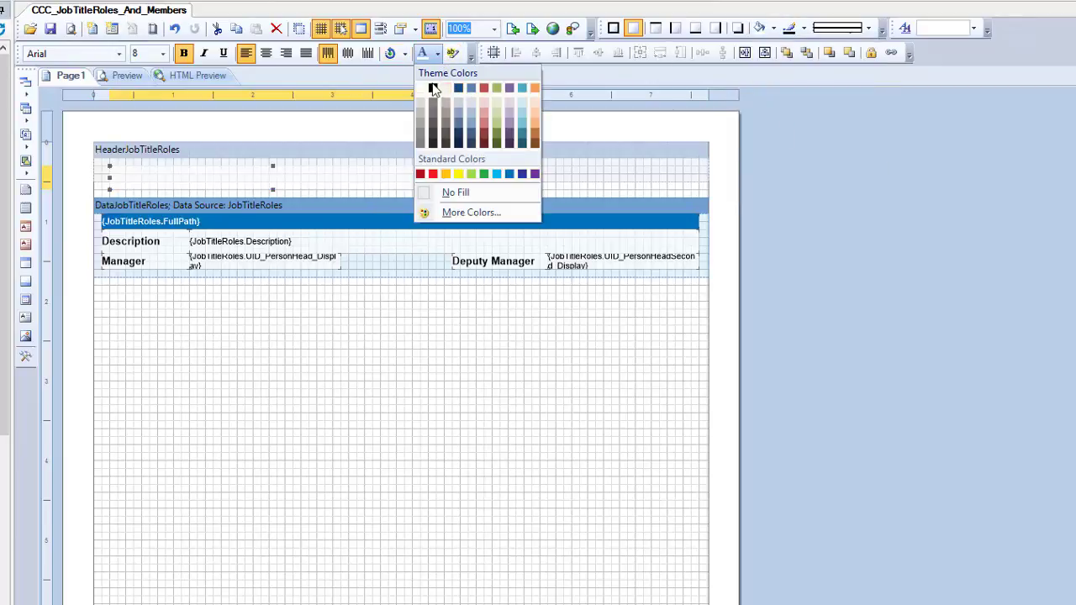
pyautogui.click(433, 88)
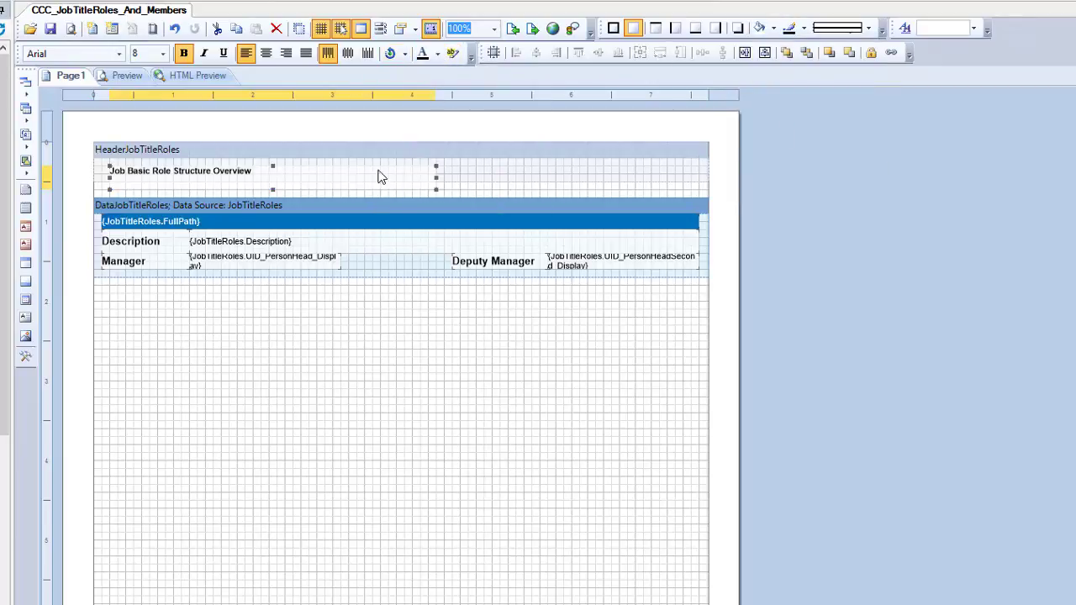
pyautogui.click(166, 55)
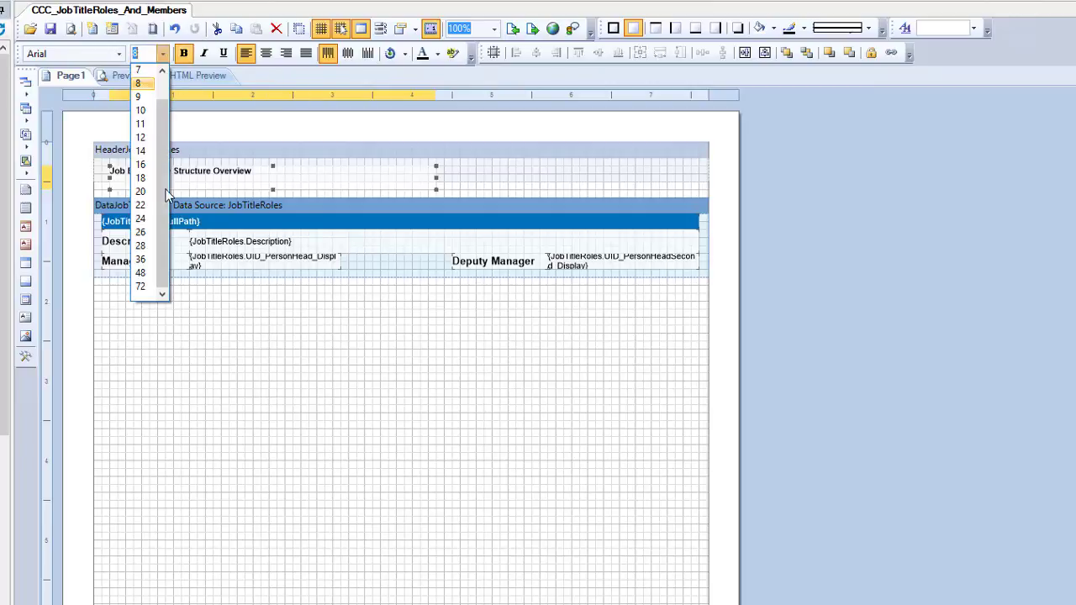
pyautogui.click(141, 241)
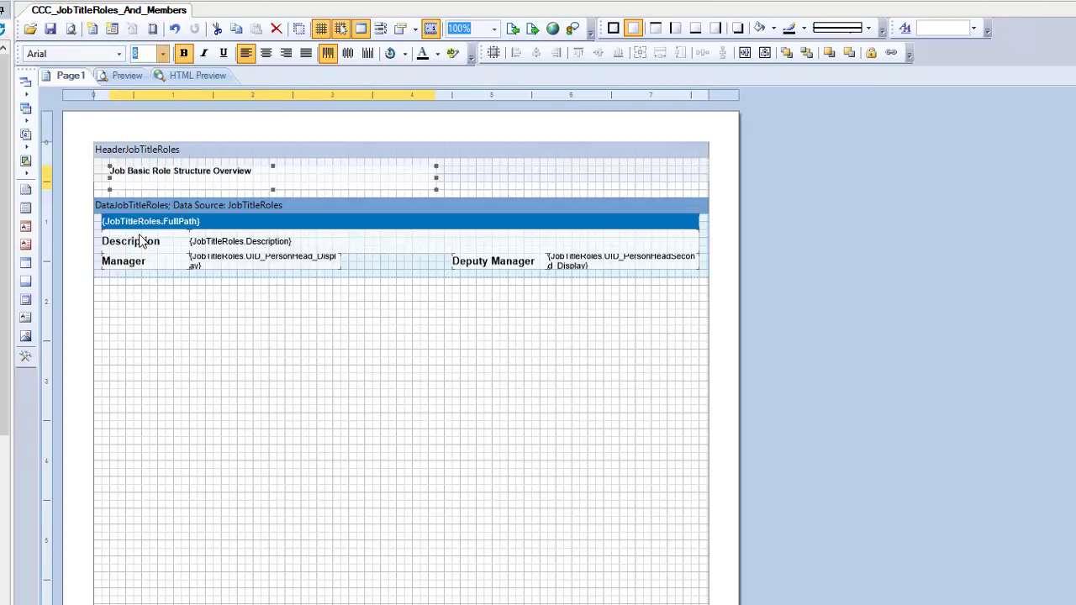
pyautogui.click(163, 54)
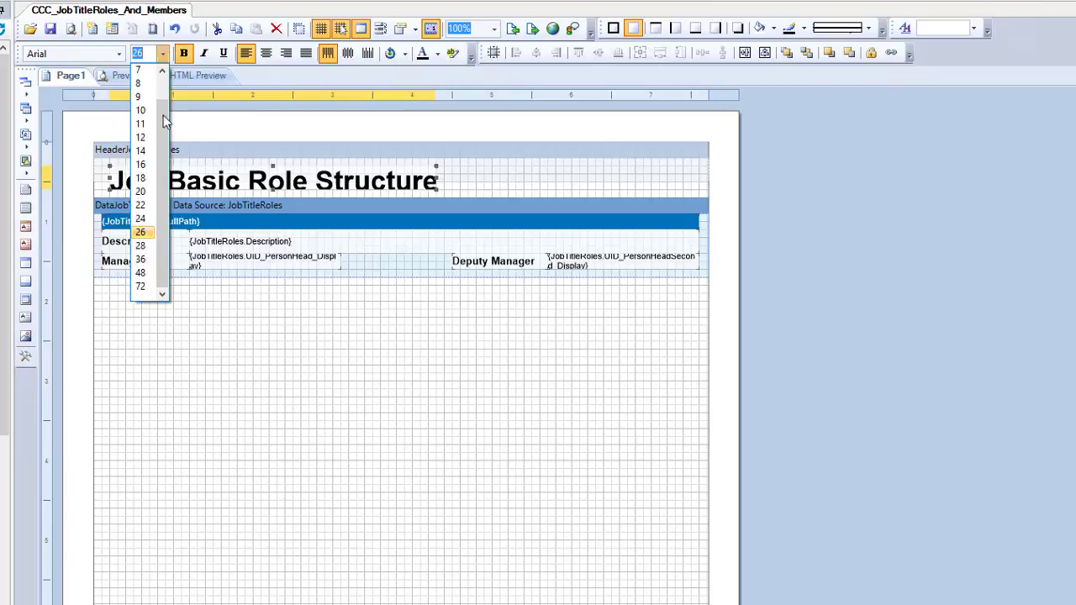
pyautogui.click(143, 206)
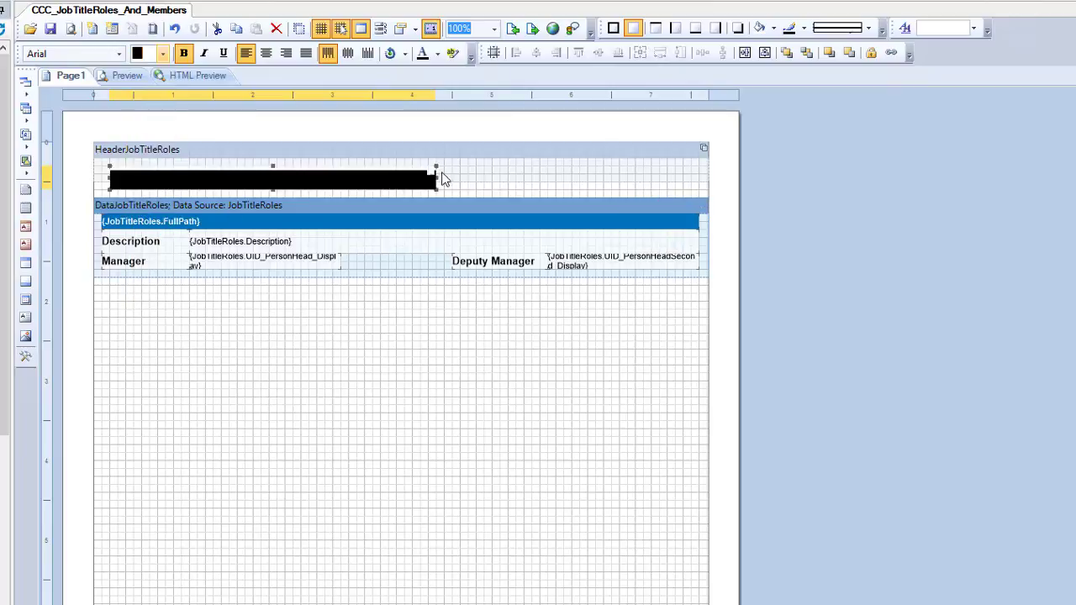
pyautogui.moveTo(432, 174); pyautogui.dragTo(532, 174)
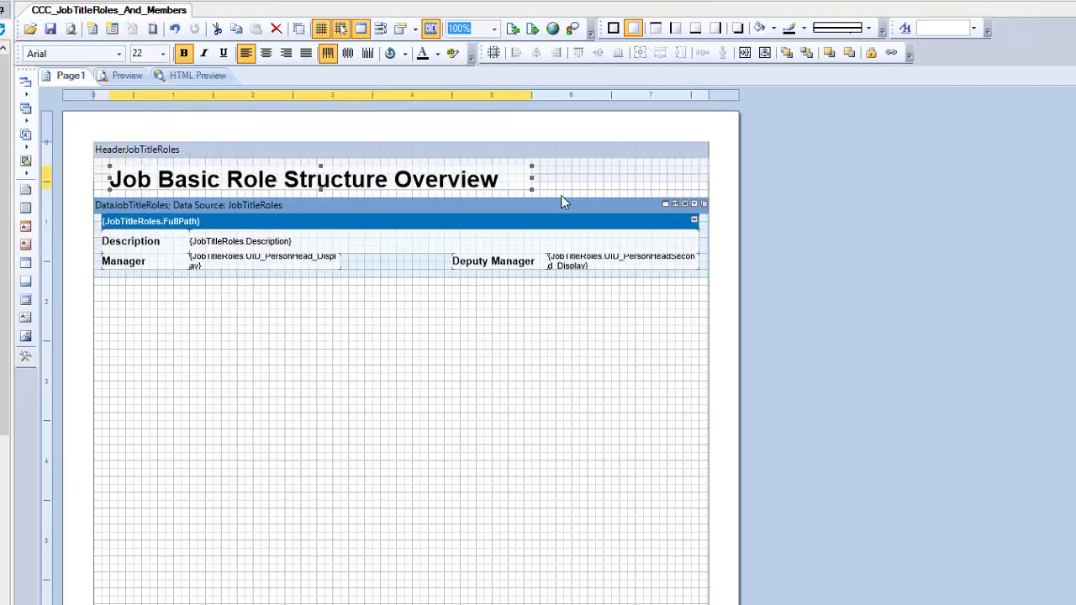
pyautogui.click(583, 182)
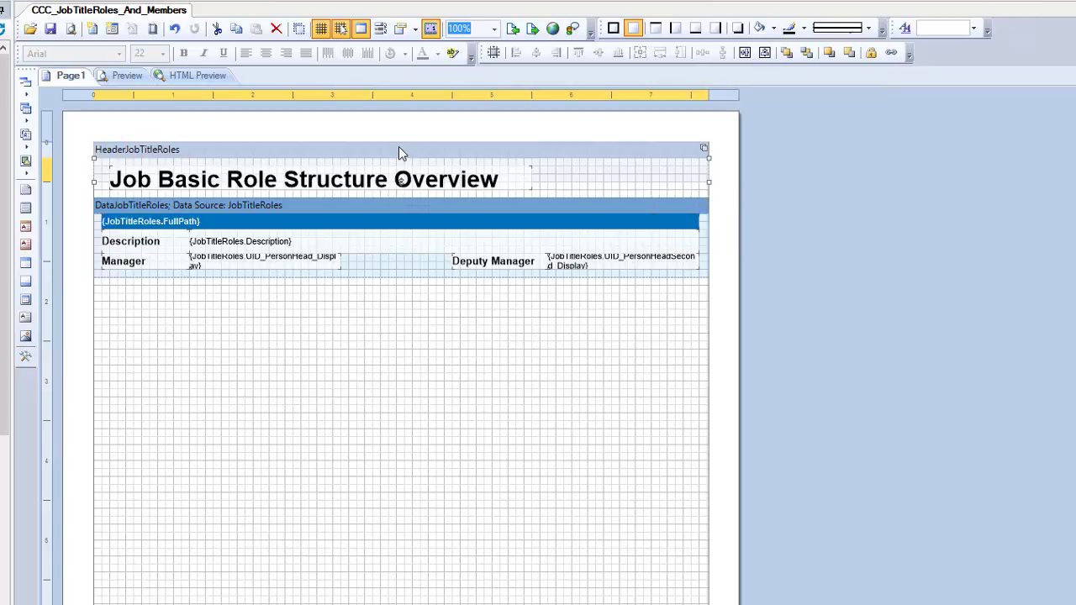
# Make the header band taller and place the BRP-2_IAM_TheCompany.png logo in an image frame at its right.
pyautogui.moveTo(402, 197); pyautogui.dragTo(401, 286)
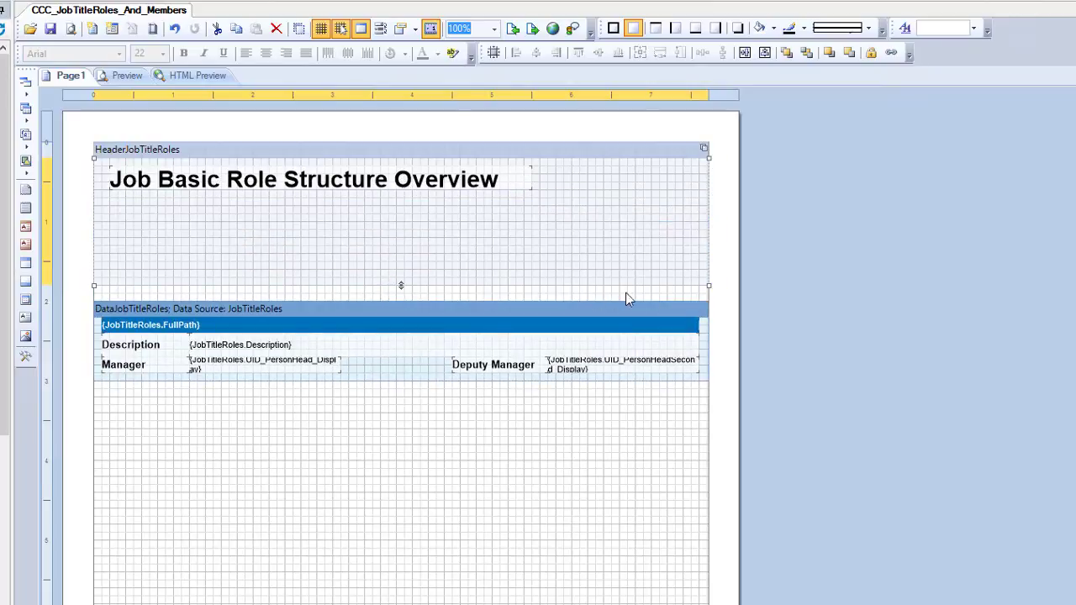
pyautogui.click(25, 337)
pyautogui.moveTo(557, 166); pyautogui.dragTo(699, 282)
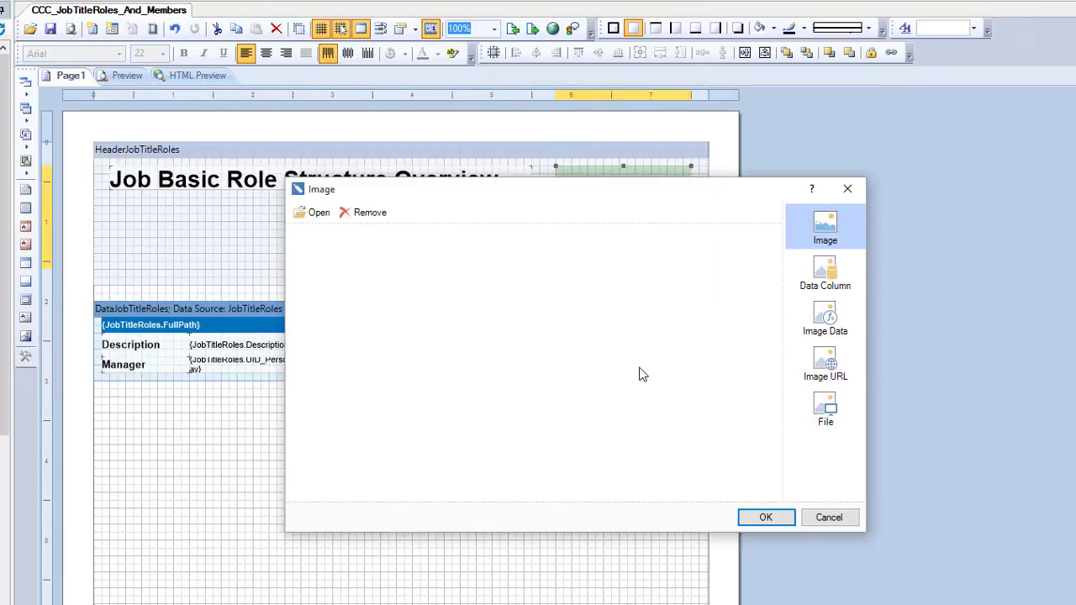
pyautogui.click(317, 213)
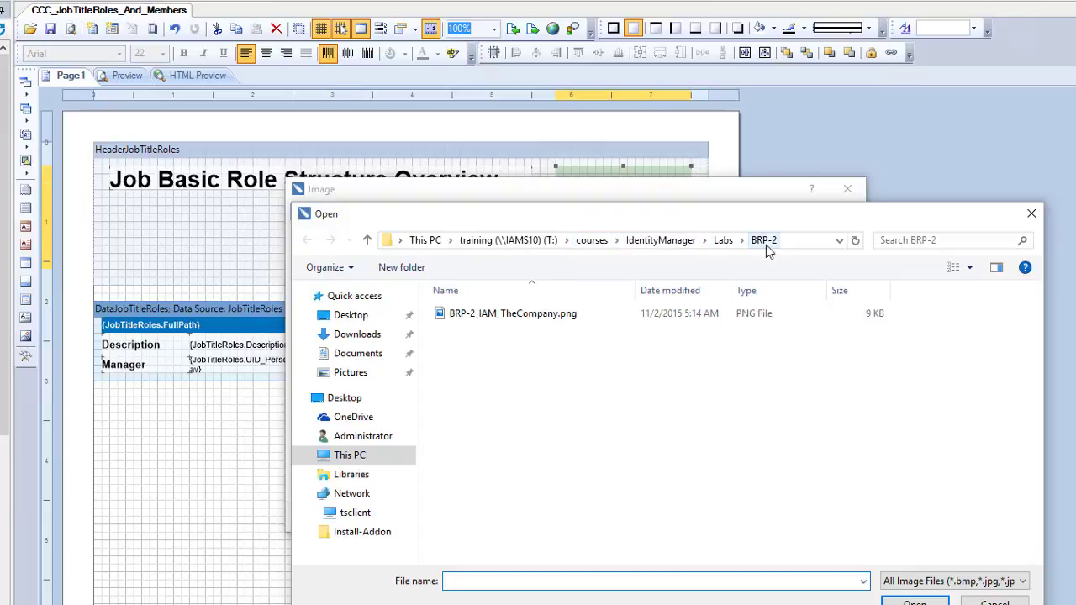
pyautogui.doubleClick(522, 316)
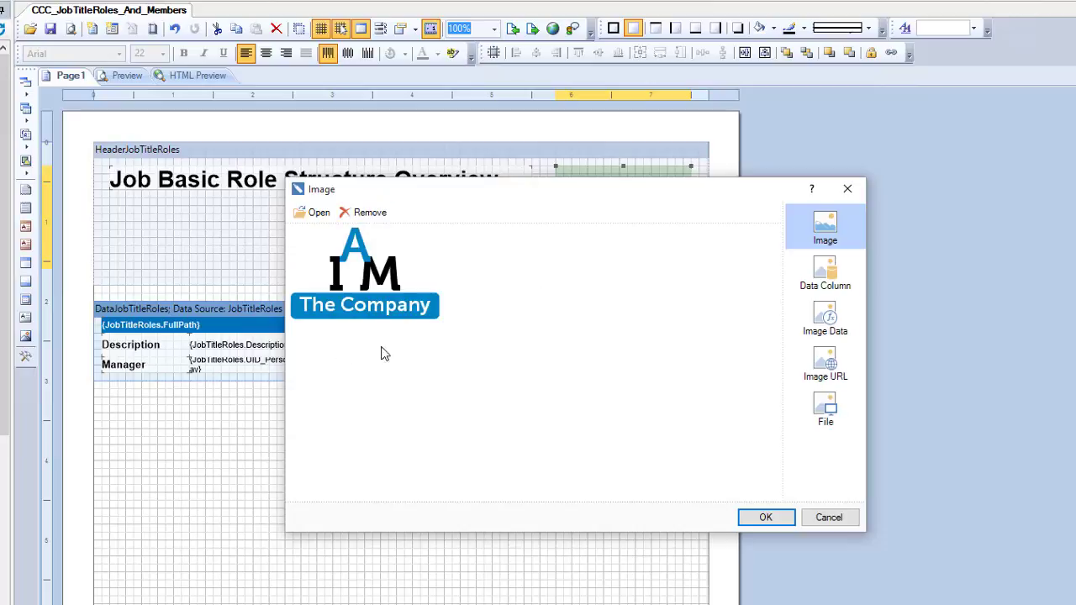
pyautogui.click(764, 516)
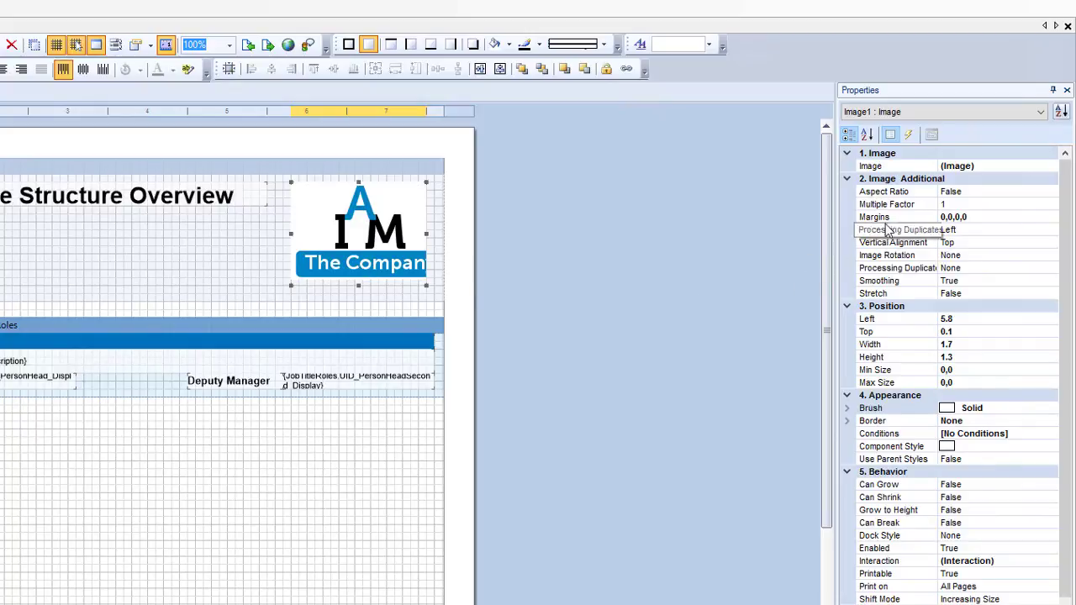
# Scale the logo with Multiple Factor 0.6 and move it to the header's top right.
pyautogui.click(937, 205)
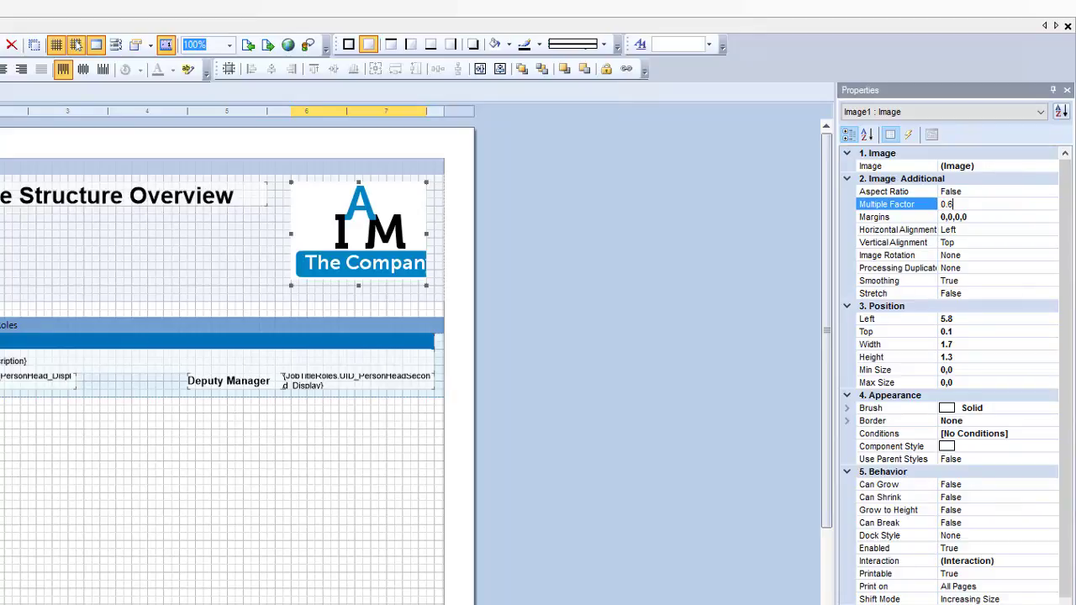
pyautogui.write('0.6')
pyautogui.click(985, 218)
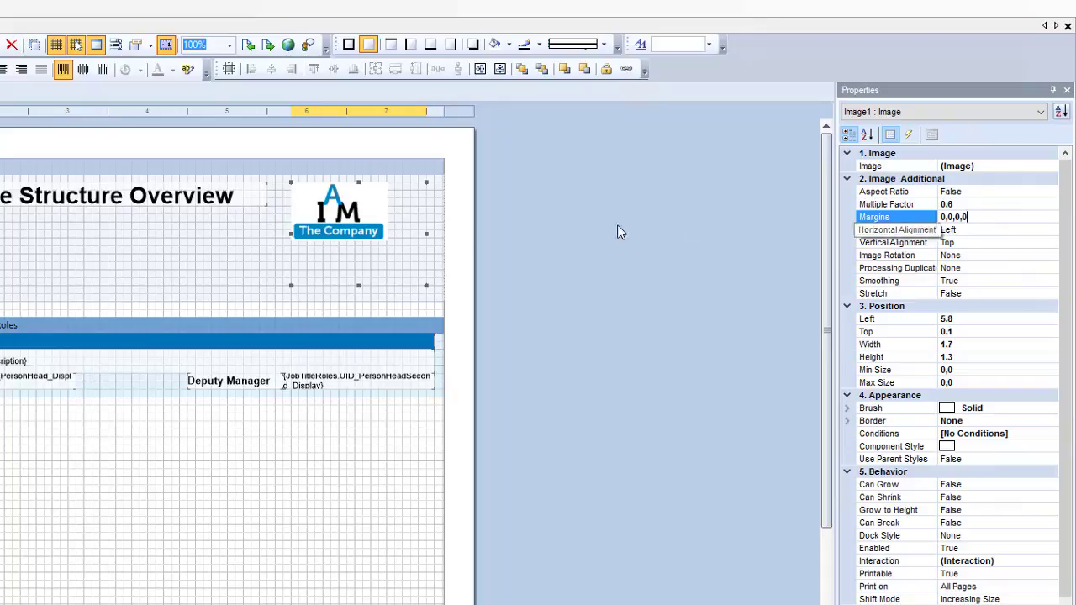
pyautogui.moveTo(351, 214); pyautogui.dragTo(405, 203)
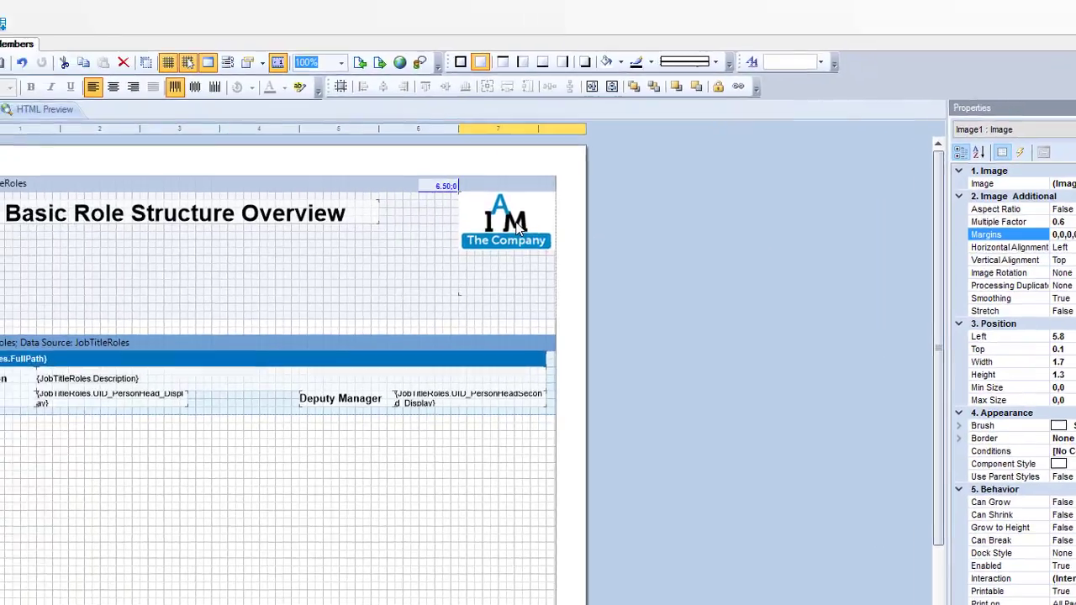
pyautogui.moveTo(519, 228); pyautogui.dragTo(519, 228)
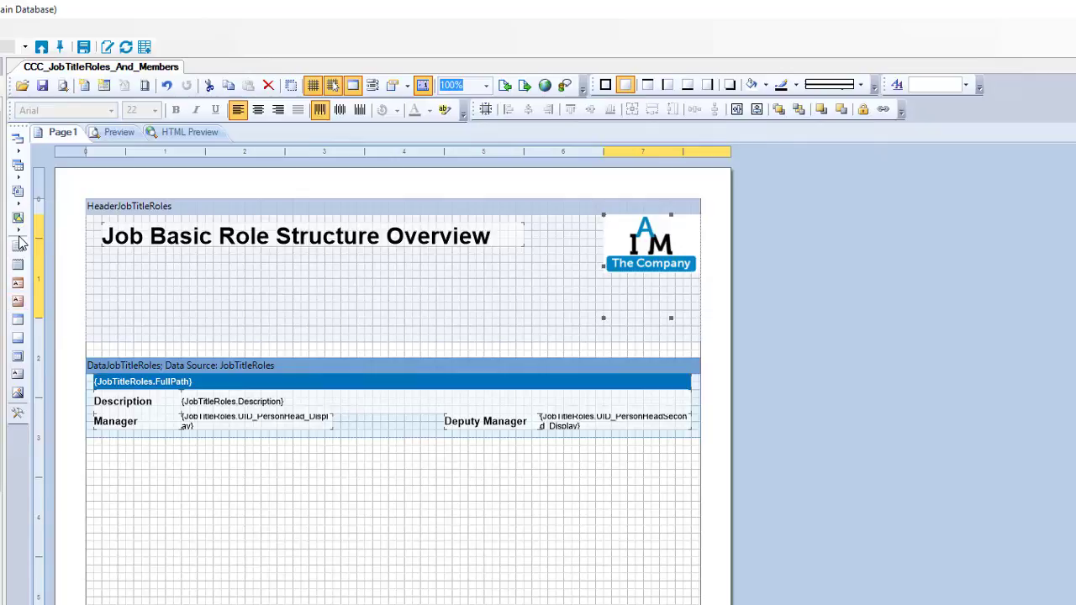
# Draw a horizontal rule across the header, move it to 0.90 below the title, and set its size.
pyautogui.click(18, 221)
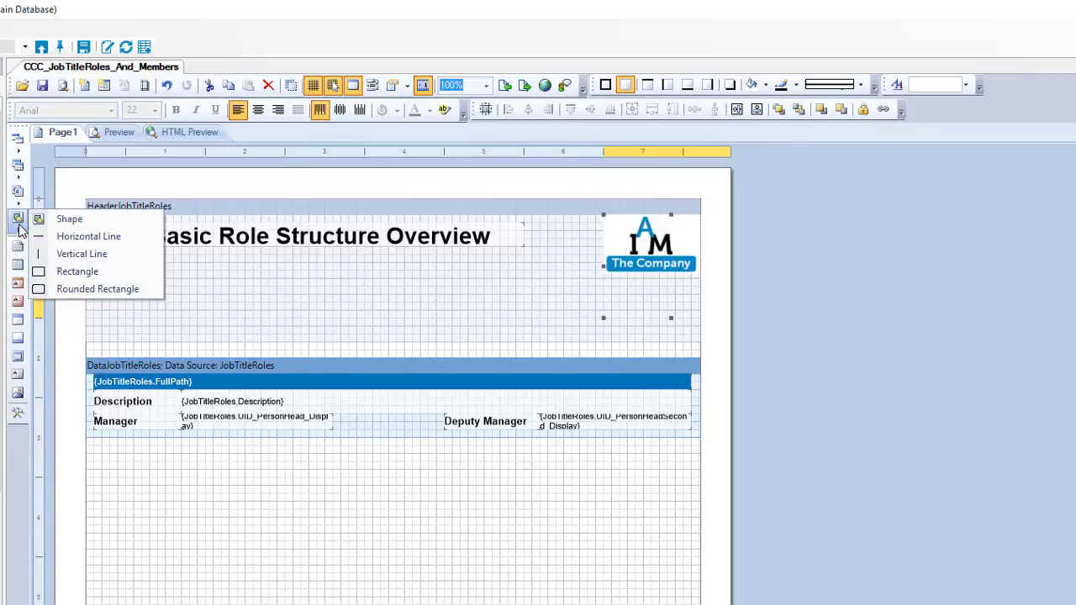
pyautogui.click(75, 236)
pyautogui.moveTo(105, 282); pyautogui.dragTo(700, 271)
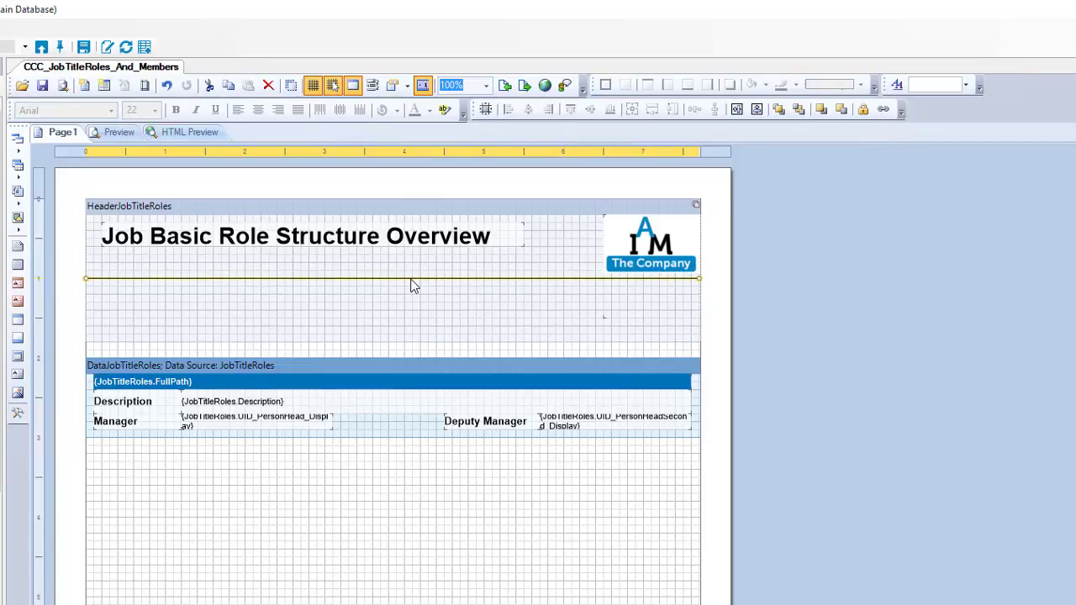
pyautogui.press('Tab')
pyautogui.press('Tab')
pyautogui.press('Tab')
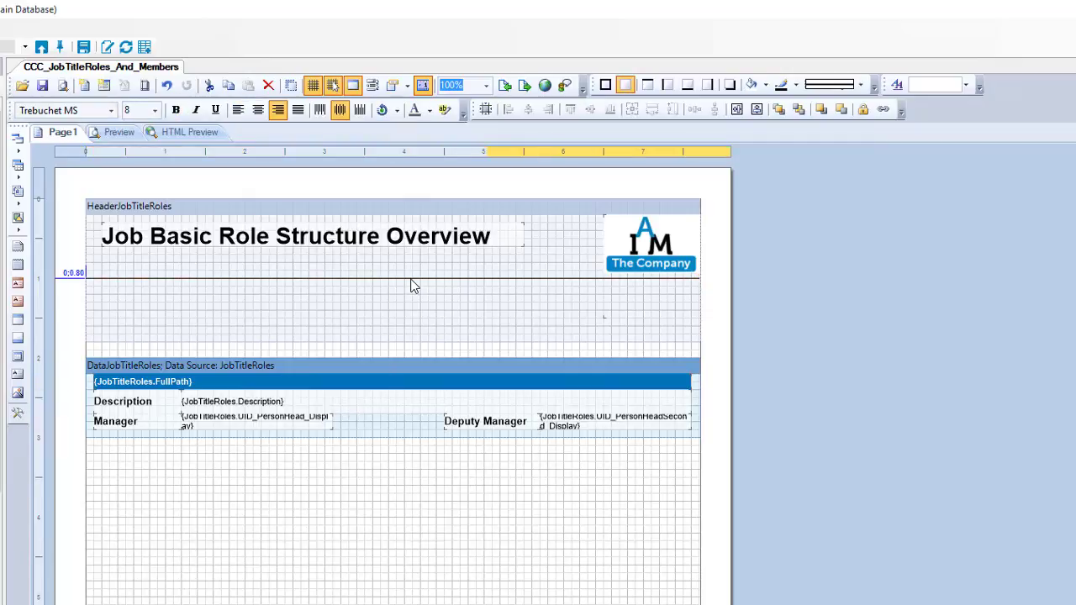
pyautogui.moveTo(411, 281); pyautogui.dragTo(411, 286)
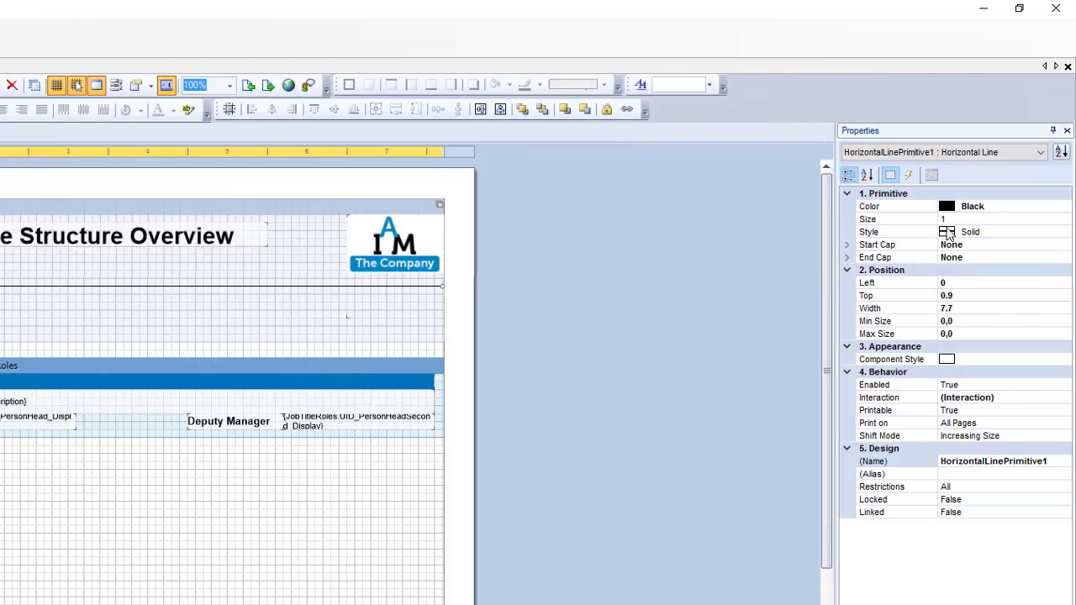
pyautogui.click(953, 219)
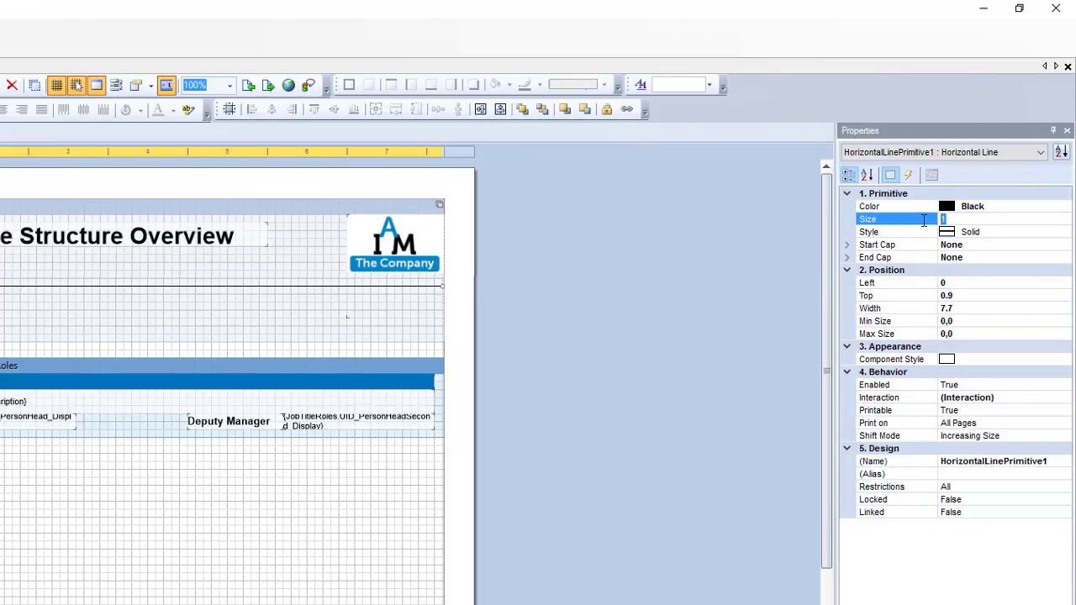
pyautogui.write('2')
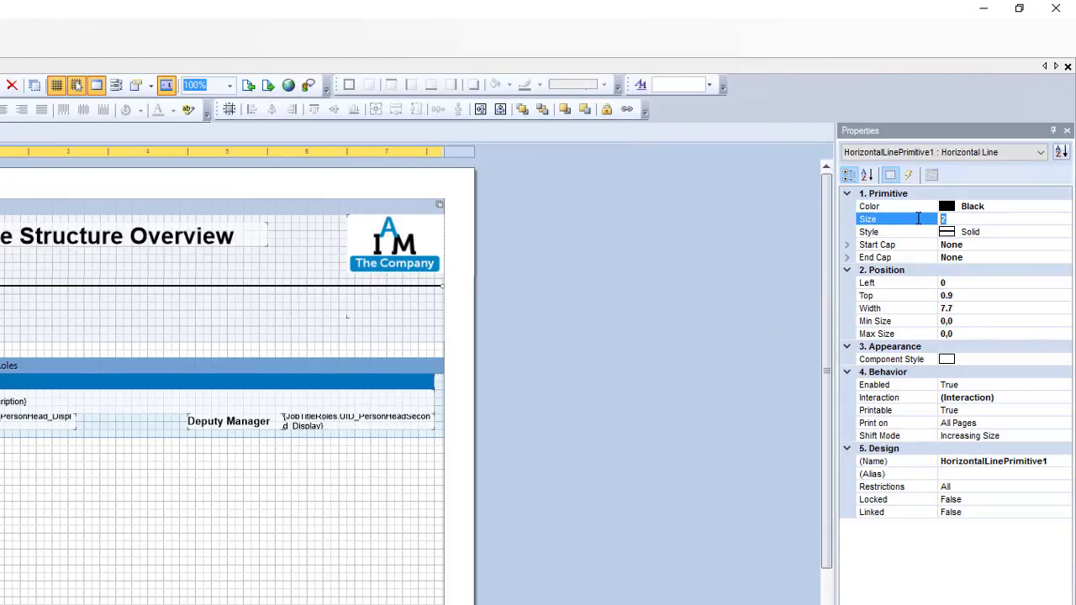
pyautogui.write('3')
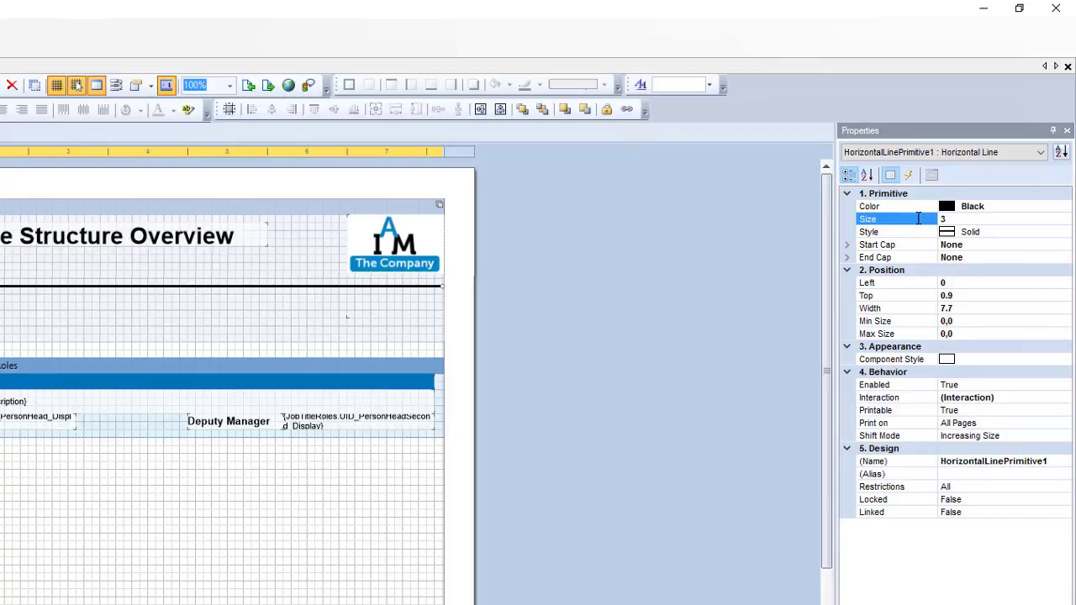
# Resize the HeaderJobTitleRoles band to a height of 1.00, ending just below the thick rule.
pyautogui.click(223, 338)
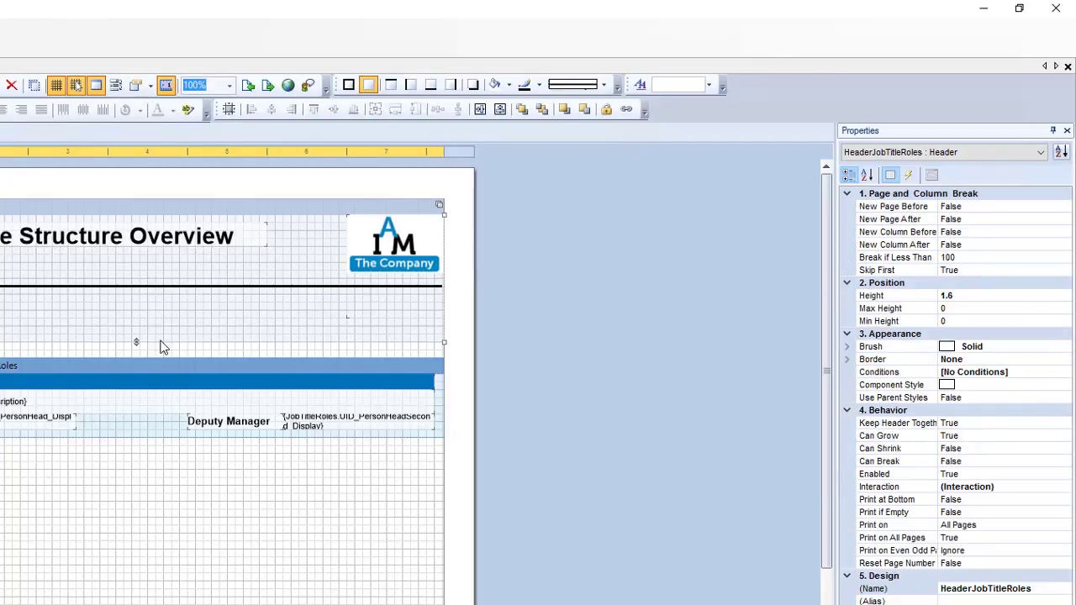
pyautogui.moveTo(133, 332); pyautogui.dragTo(132, 288)
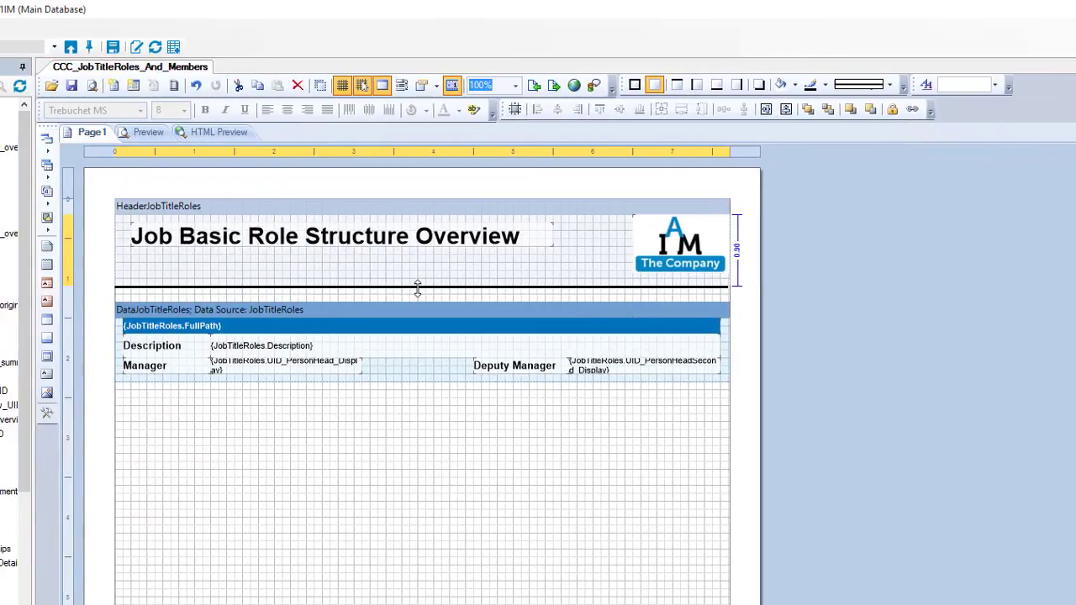
pyautogui.click(418, 288)
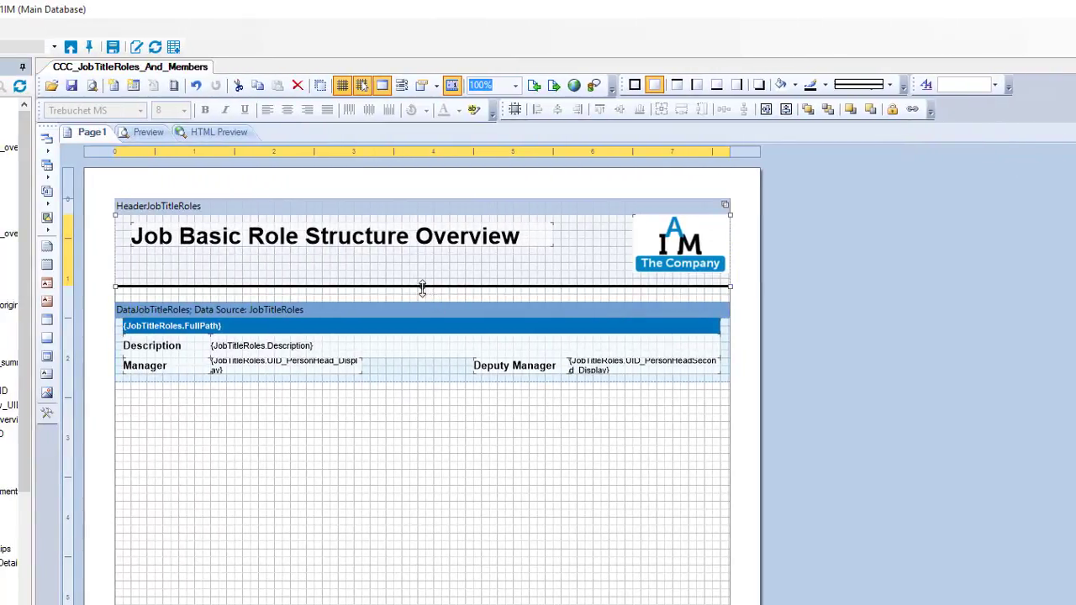
pyautogui.click(422, 292)
pyautogui.moveTo(422, 294); pyautogui.dragTo(422, 301)
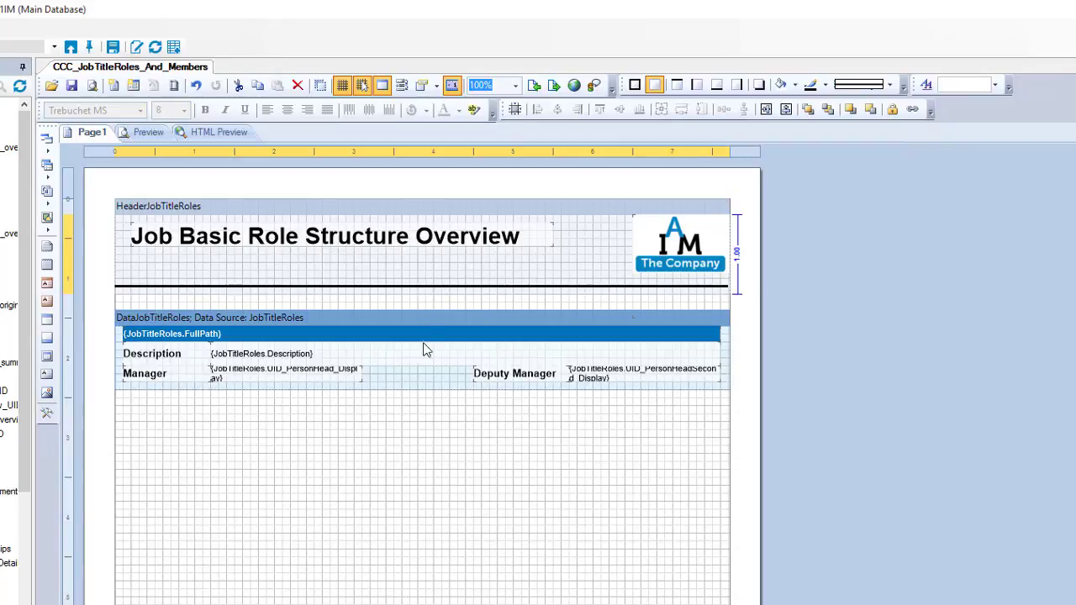
# Preview the report, scrolling through the title, logo, rule and blue role bars, then back to the top.
pyautogui.click(144, 138)
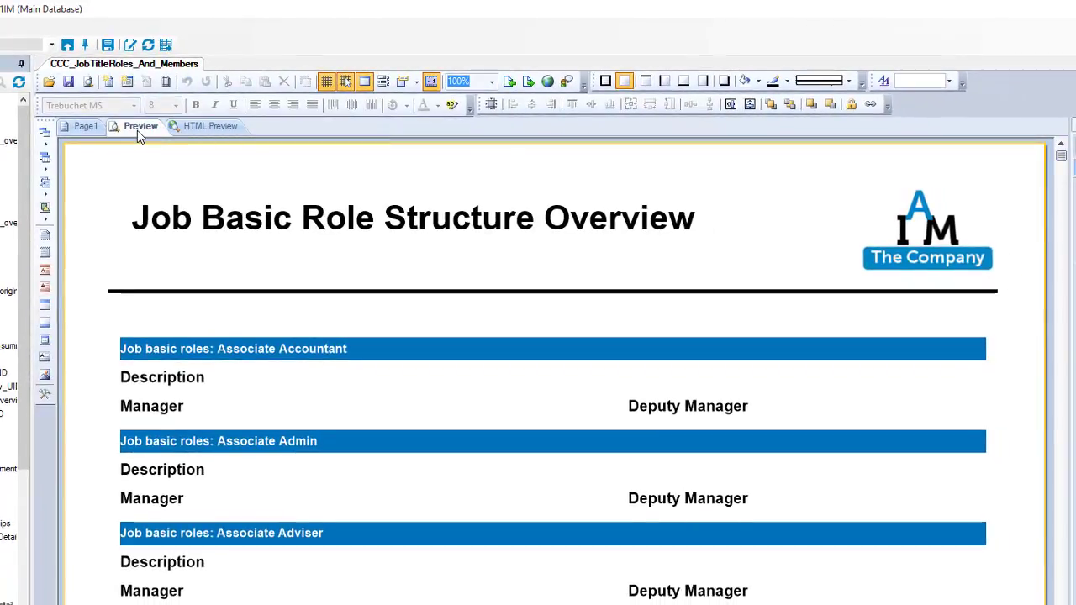
pyautogui.scroll(-3, 596, 423)
pyautogui.scroll(3, 598, 424)
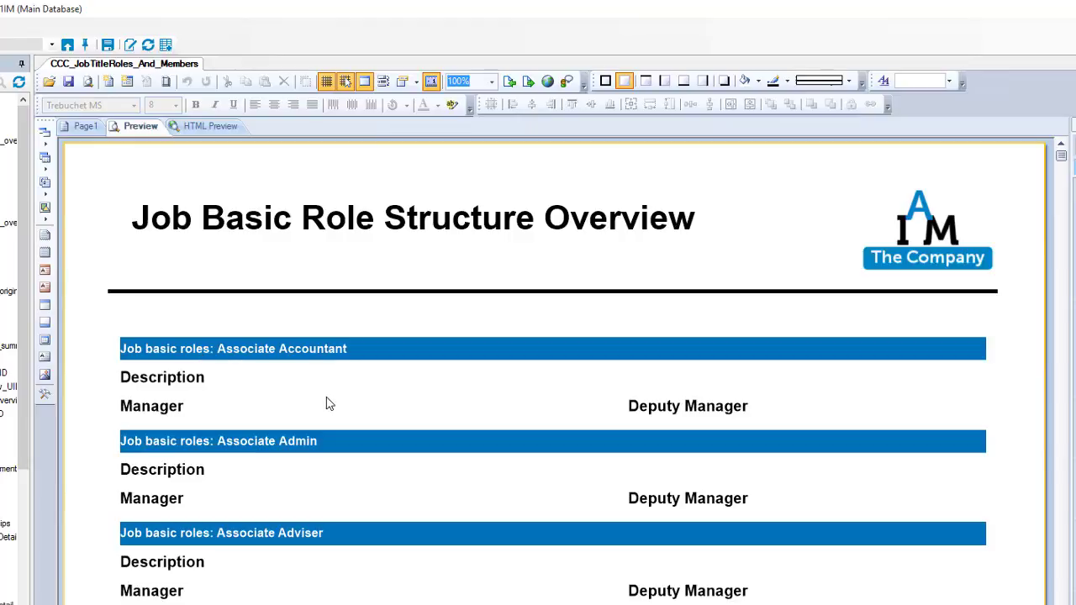
pyautogui.scroll(-5, 326, 401)
pyautogui.scroll(-5, 327, 404)
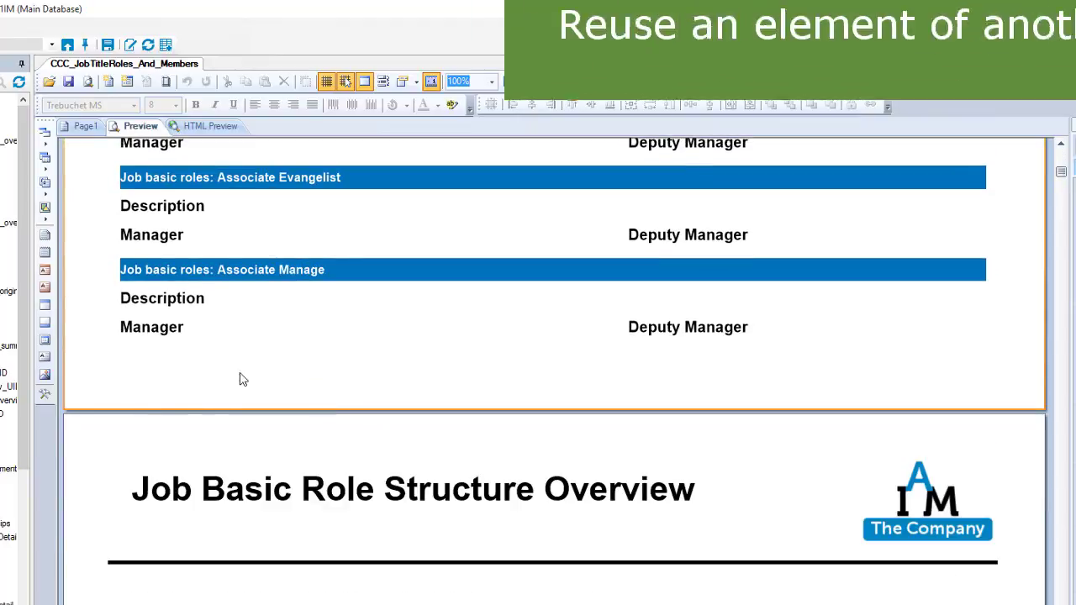
pyautogui.scroll(-12, 715, 428)
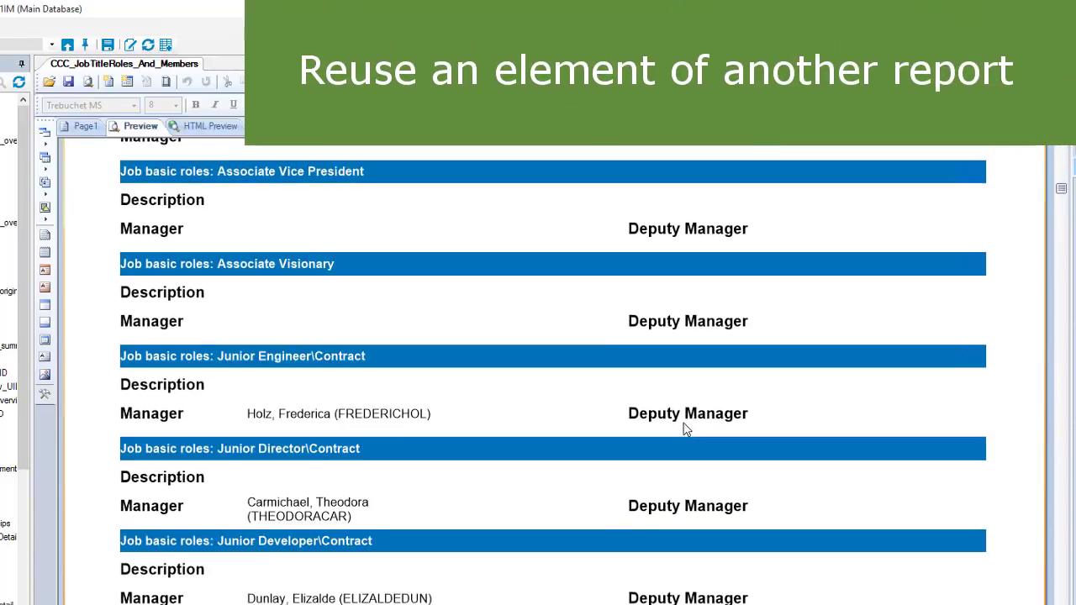
pyautogui.scroll(15, 685, 428)
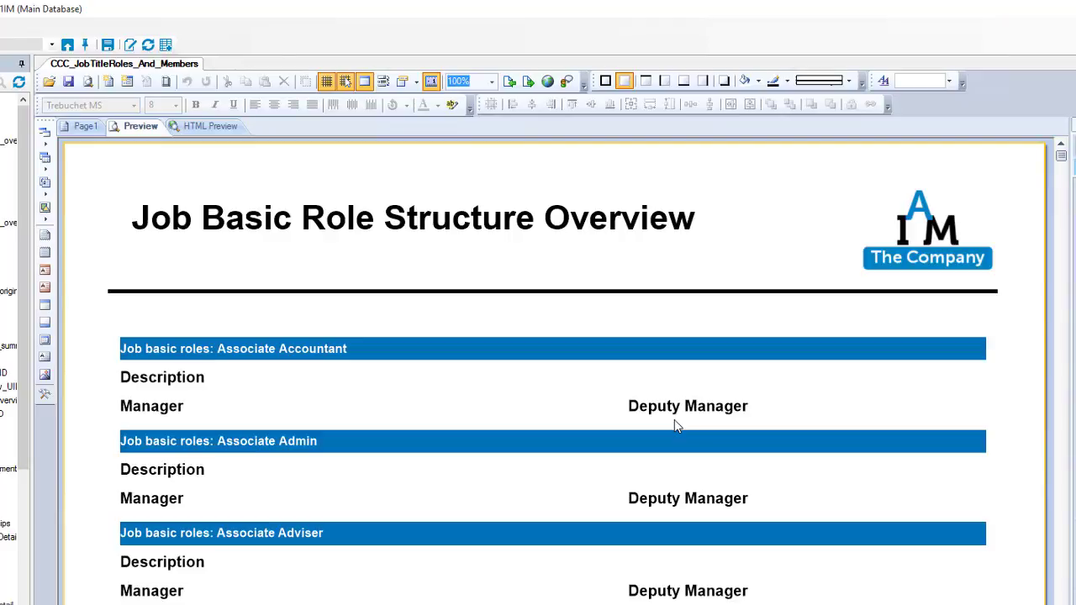
# Back on Page1, set the {JobTitleRoles.FullPath} field's font size to 10.
pyautogui.click(89, 130)
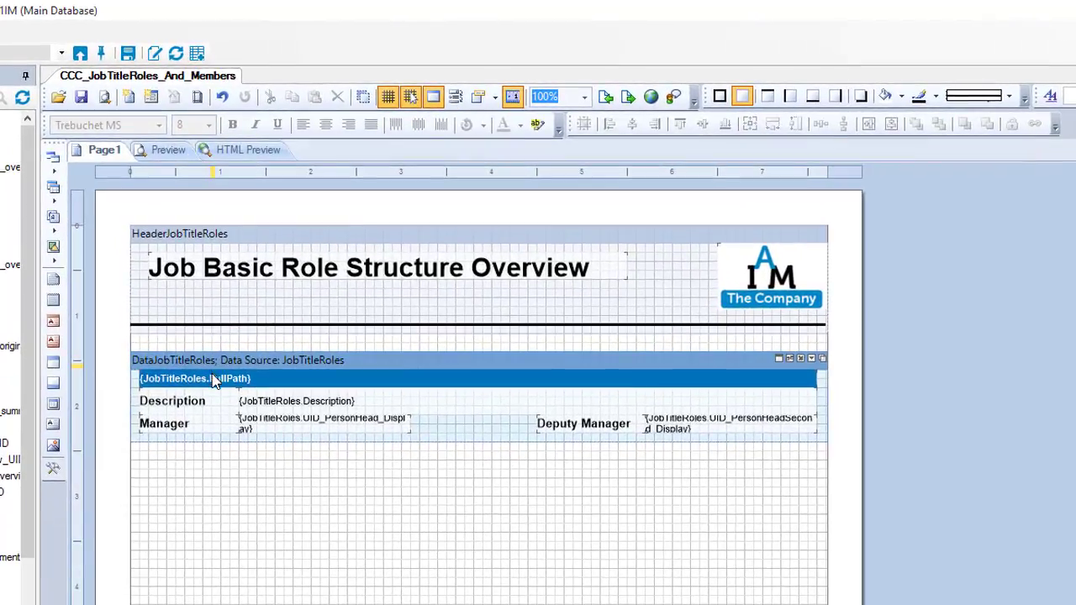
pyautogui.click(180, 322)
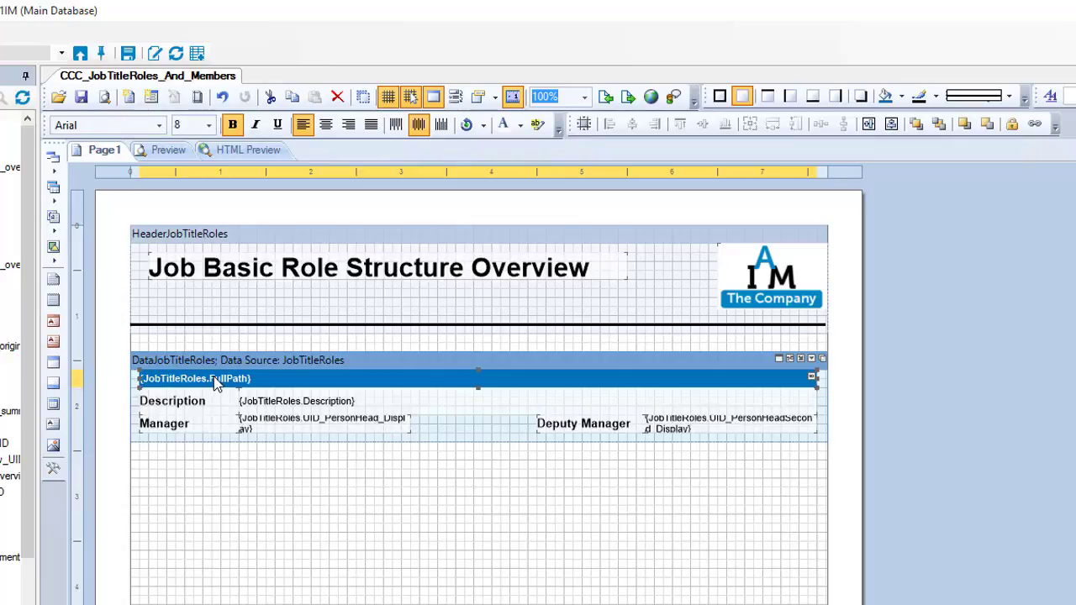
pyautogui.click(210, 131)
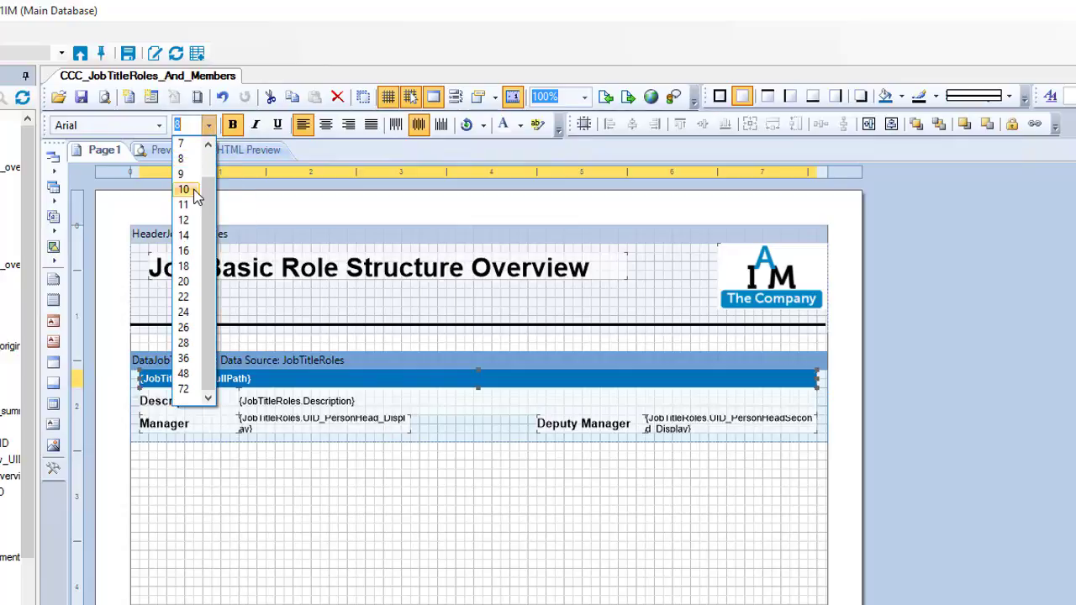
pyautogui.click(195, 194)
pyautogui.click(241, 380)
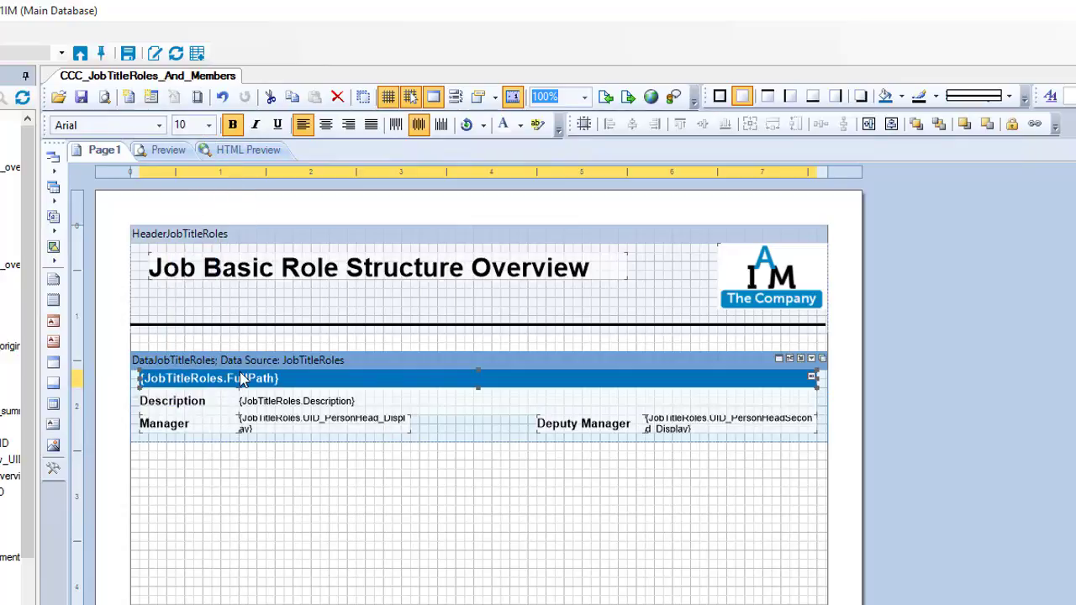
pyautogui.click(176, 404)
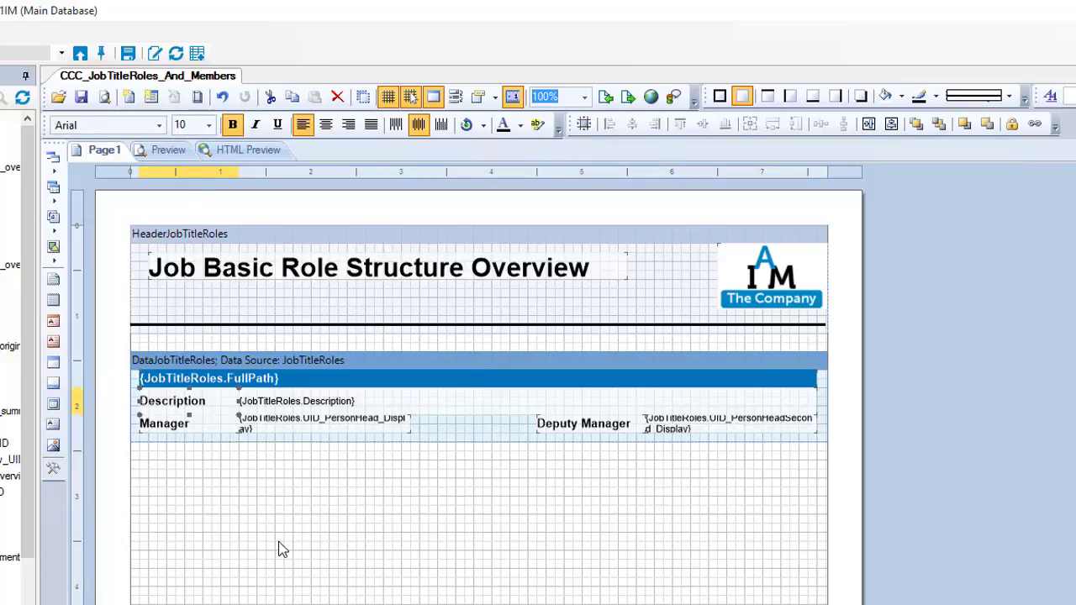
pyautogui.scroll(-6, 281, 548)
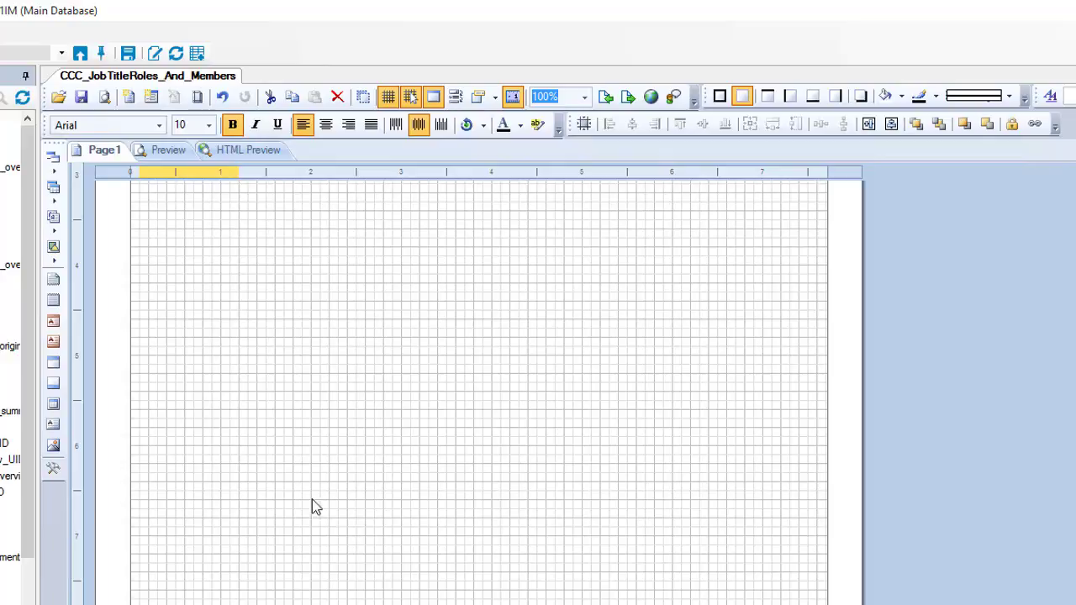
pyautogui.click(52, 249)
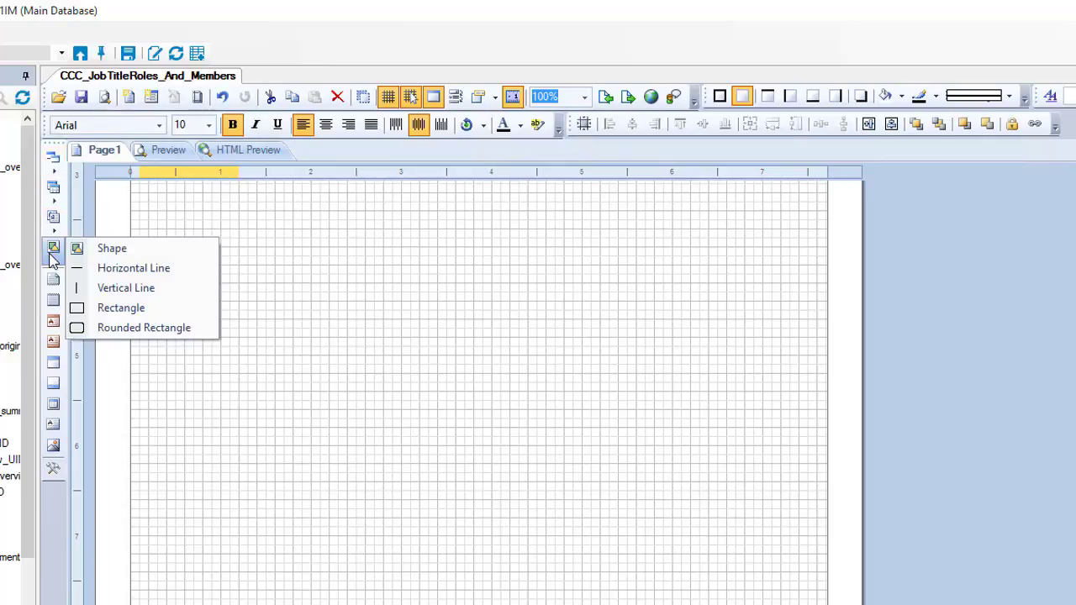
pyautogui.click(53, 231)
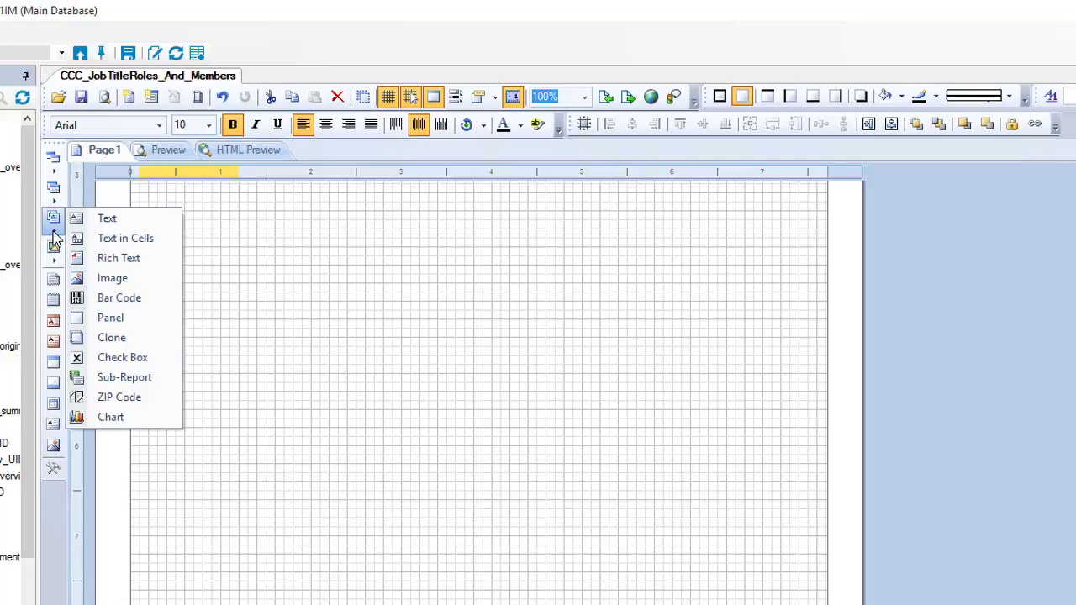
pyautogui.click(53, 211)
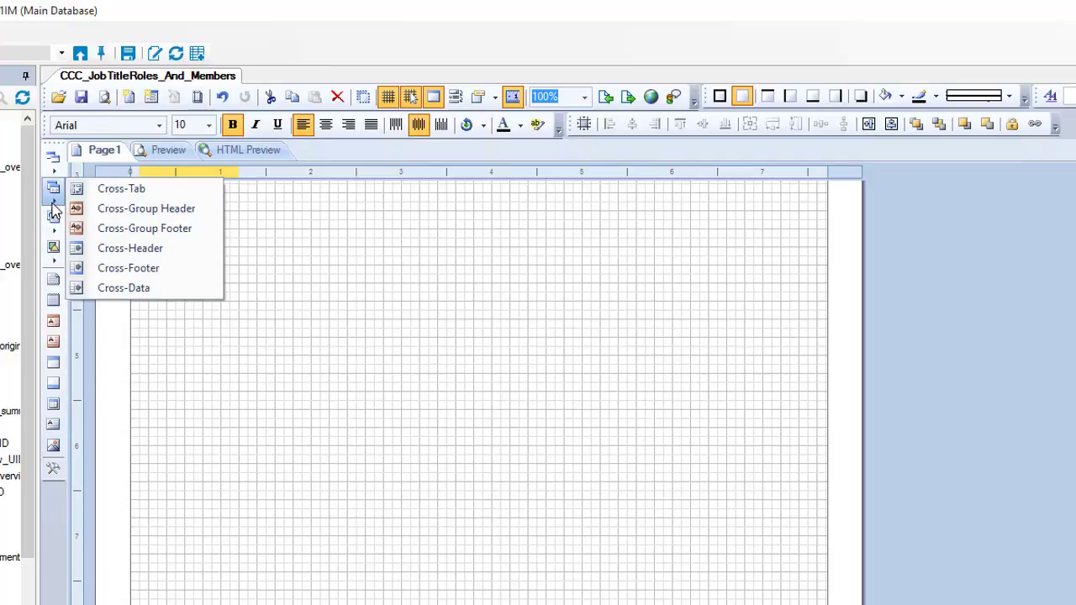
pyautogui.click(54, 163)
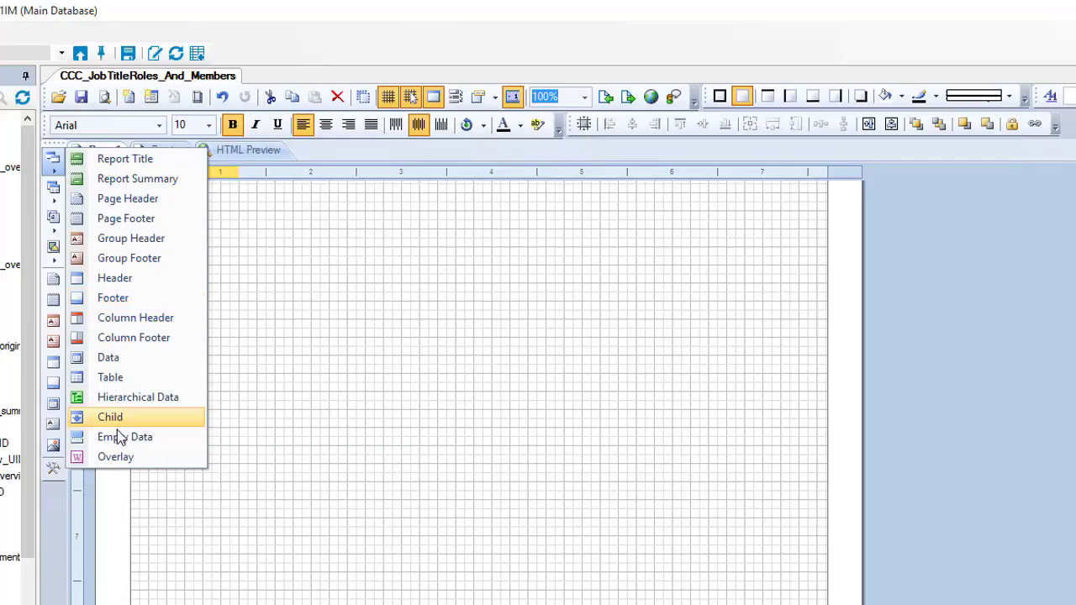
pyautogui.click(51, 468)
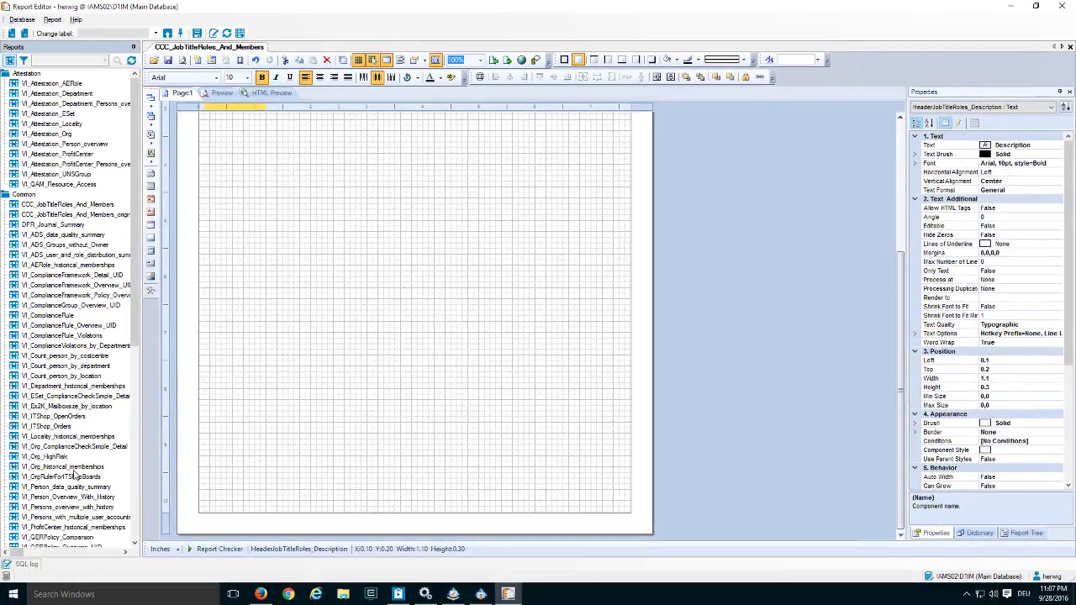
# Open VI_ITShop_Orders and copy its PageFooterBand with the date and page numbering.
pyautogui.doubleClick(54, 427)
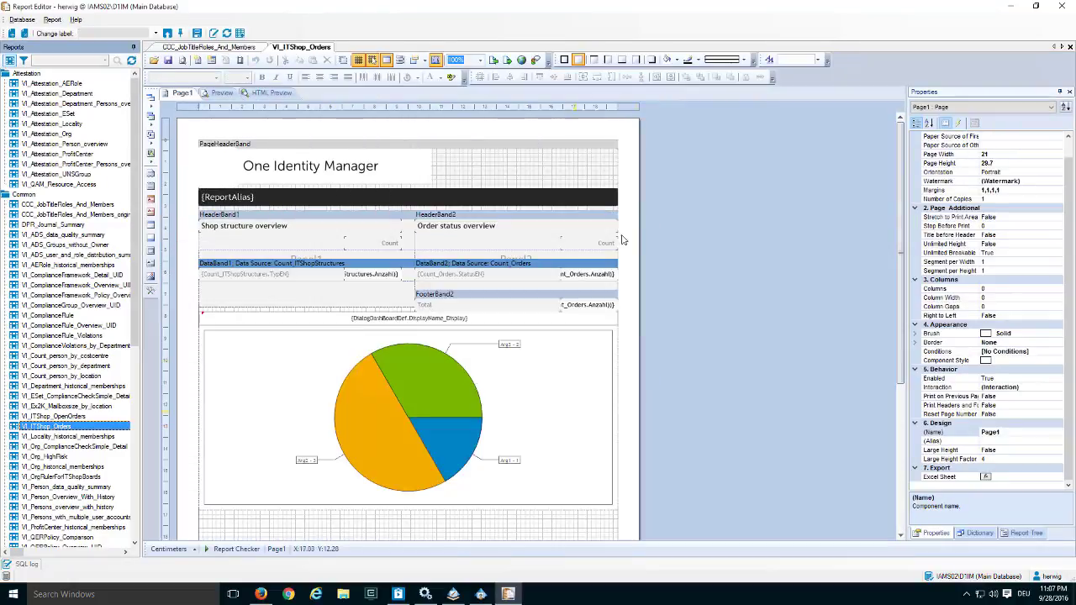
pyautogui.click(637, 504)
pyautogui.scroll(-3, 637, 504)
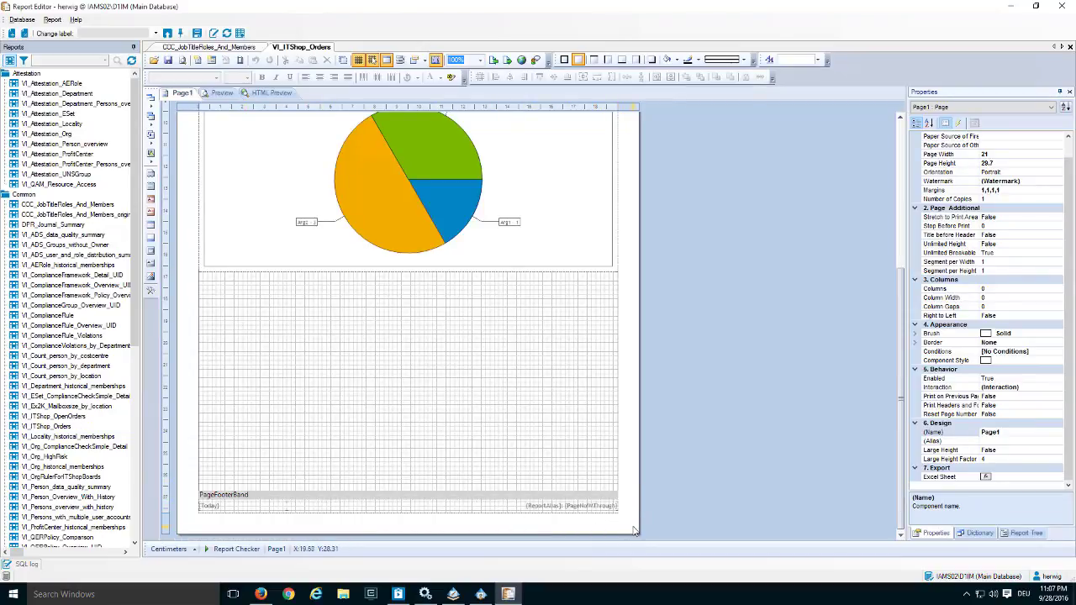
pyautogui.moveTo(632, 530); pyautogui.dragTo(177, 457)
pyautogui.rightClick(460, 505)
pyautogui.click(495, 434)
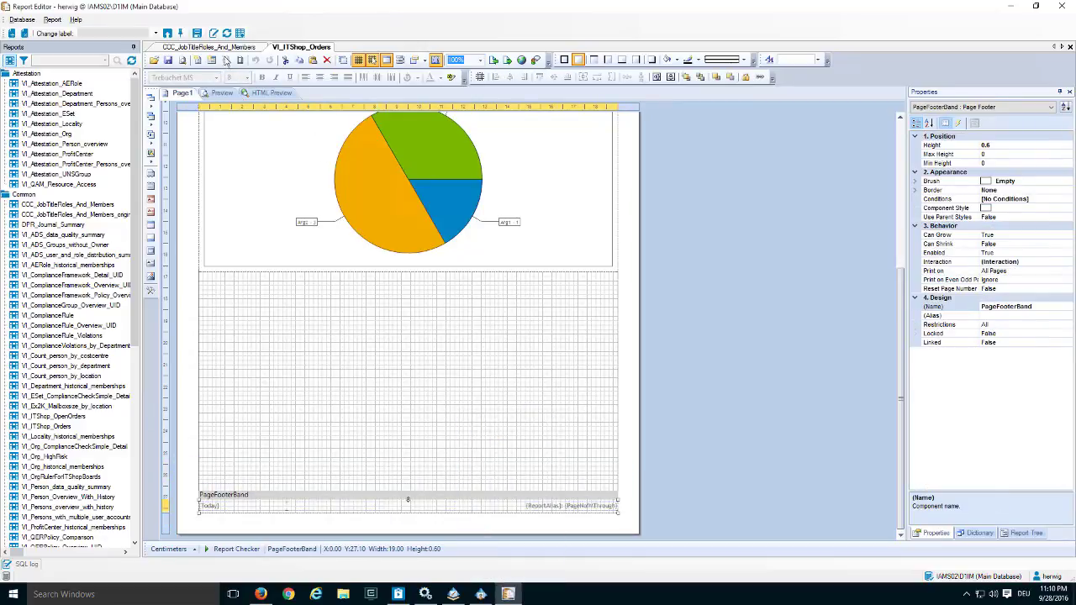
pyautogui.click(220, 46)
# Paste the copied footer band at the bottom of the CCC_JobTitleRoles_And_Members page.
pyautogui.hotkey('ctrl', 'v')
pyautogui.rightClick(278, 475)
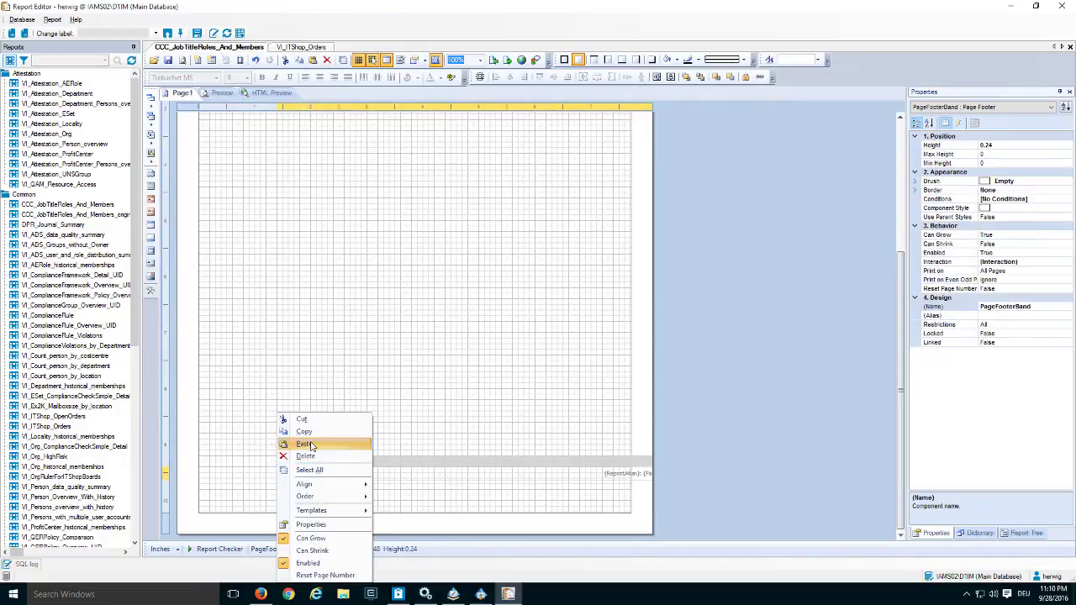
pyautogui.click(283, 443)
pyautogui.moveTo(213, 521)
pyautogui.mouseDown()
pyautogui.moveTo(204, 510)
pyautogui.moveTo(387, 464)
pyautogui.moveTo(201, 506)
pyautogui.mouseUp()
pyautogui.click(202, 506)
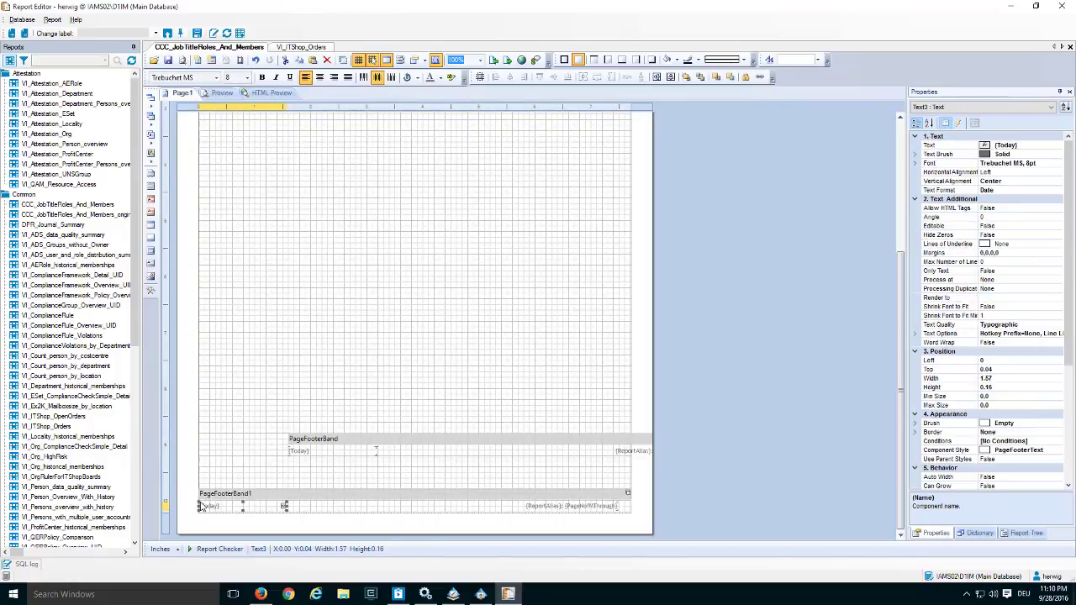
# Delete the old empty PageFooterBand and nudge the date and page-number fields inward.
pyautogui.click(454, 447)
pyautogui.press('Delete')
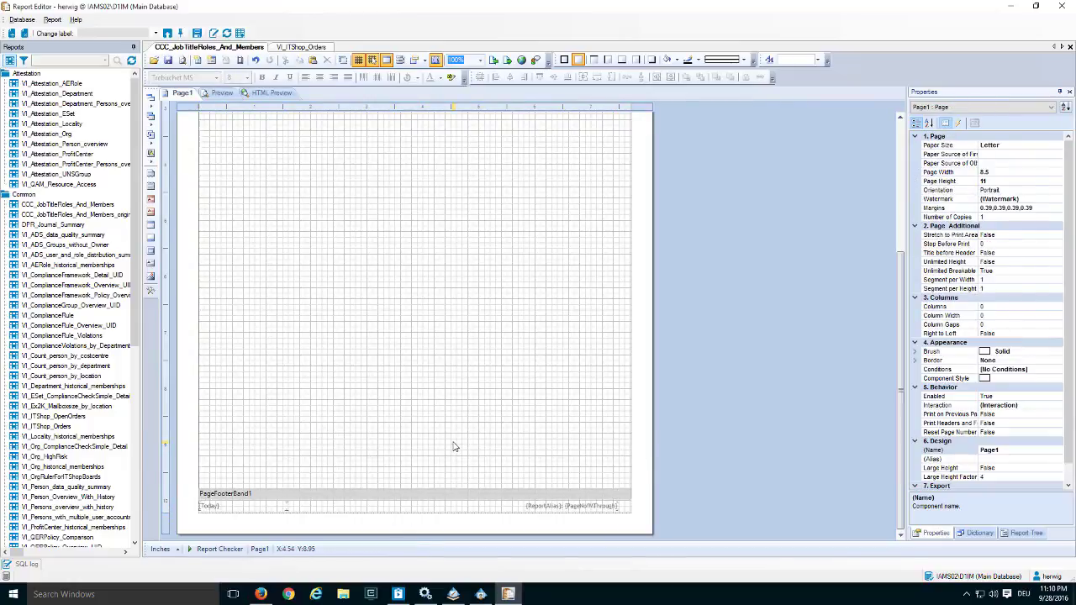
pyautogui.click(614, 507)
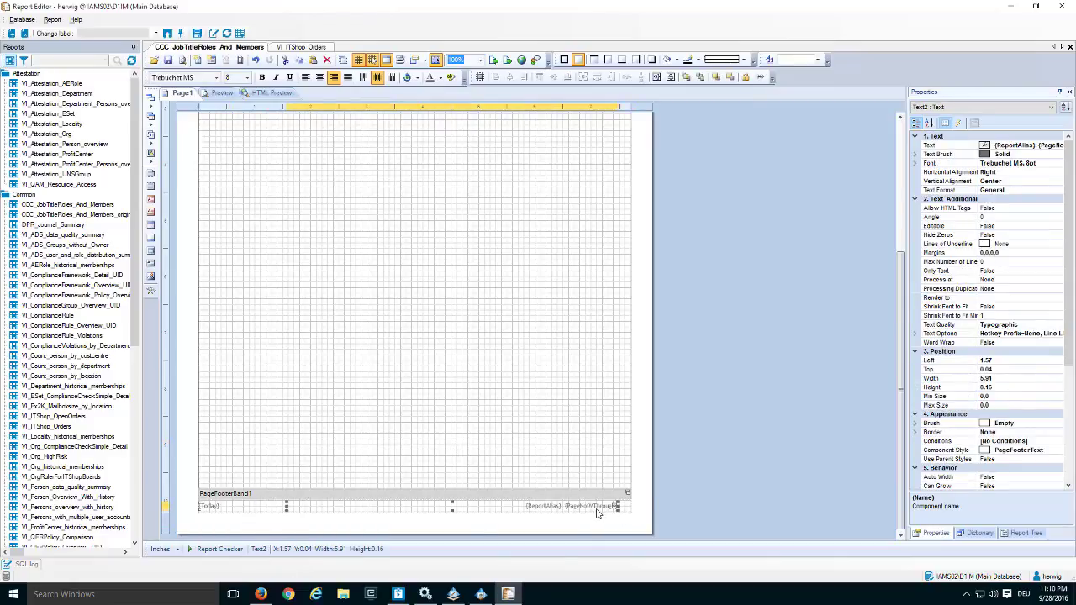
pyautogui.moveTo(600, 513); pyautogui.dragTo(605, 513)
pyautogui.click(227, 508)
pyautogui.moveTo(227, 509); pyautogui.dragTo(228, 529)
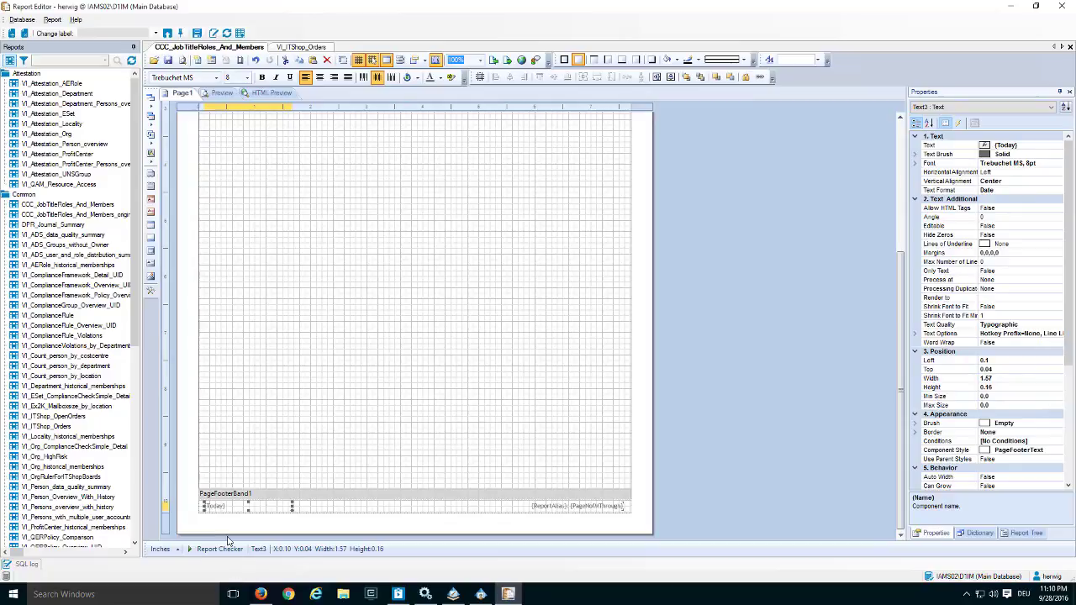
# Preview the report to check the footer shows 9/28/2016 and 'Job title role overview: Page 1 of 27'.
pyautogui.click(223, 92)
pyautogui.scroll(-15, 327, 203)
pyautogui.scroll(5, 327, 221)
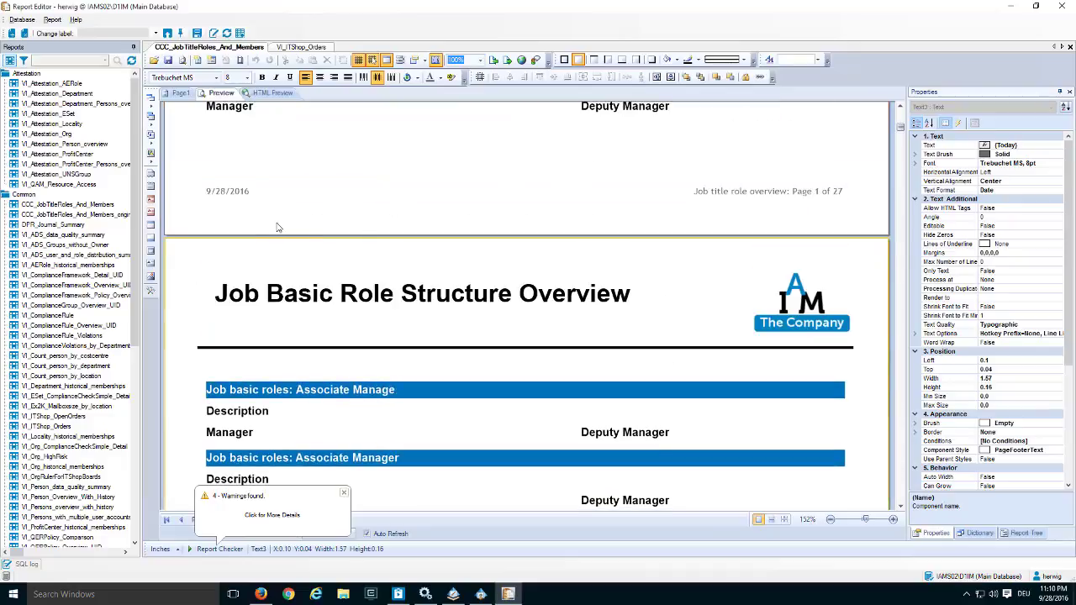